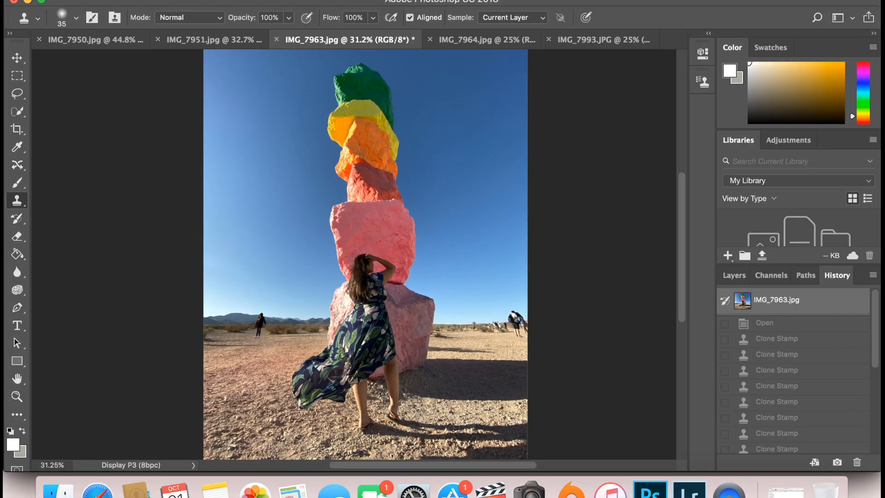
# Step: Clone desert gravel over the shoes of the background person in the black coat
pyautogui.scroll(-5, 247, 275)
pyautogui.scroll(3, 365, 240)
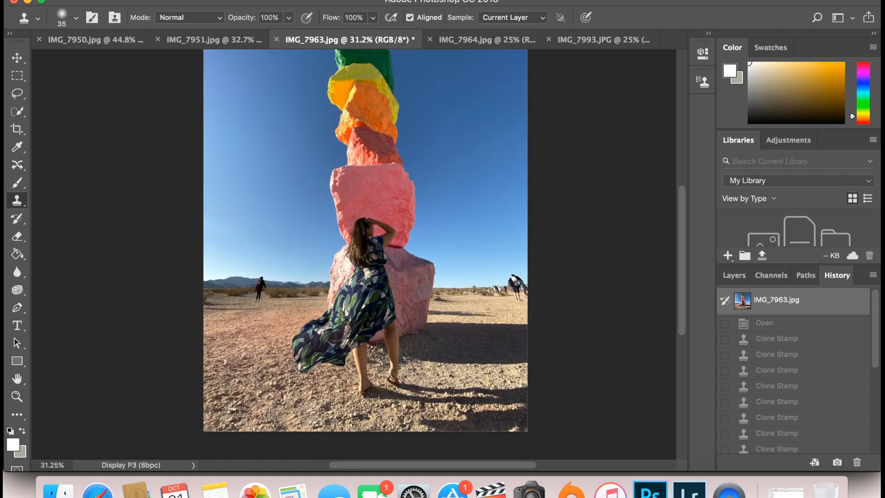
pyautogui.scroll(5, 358, 257)
pyautogui.hscroll(-5, 152, 308)
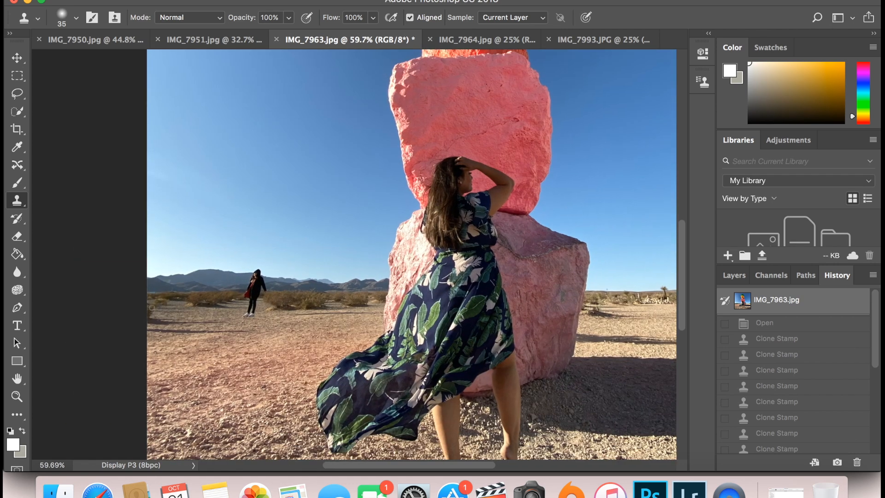
pyautogui.scroll(8, 192, 296)
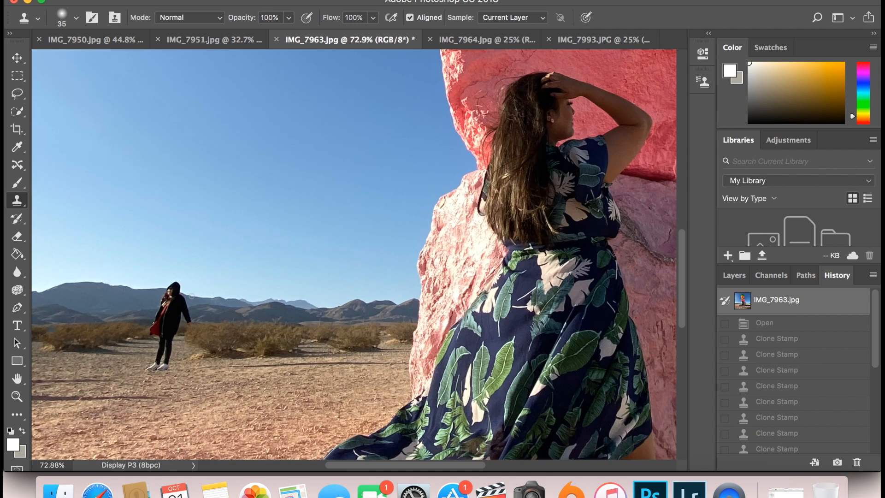
pyautogui.scroll(2, 192, 296)
pyautogui.hscroll(-5, 191, 296)
pyautogui.scroll(-3, 191, 296)
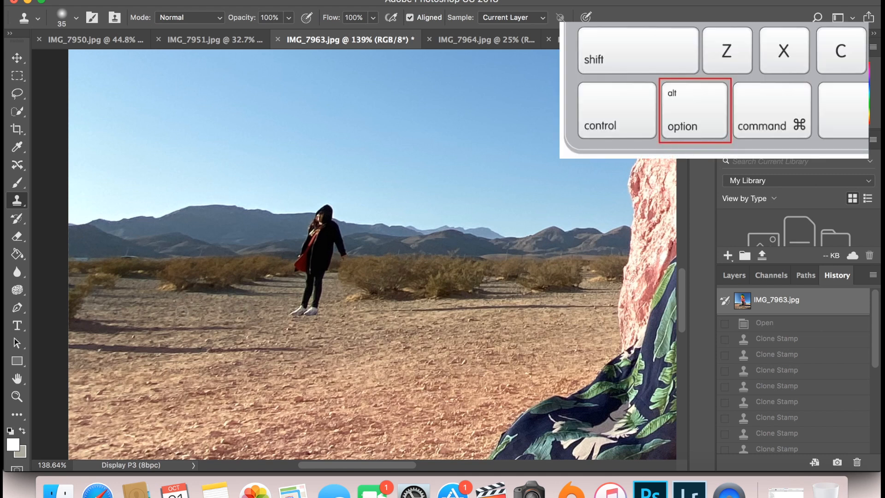
pyautogui.moveTo(291, 313)
pyautogui.mouseDown()
pyautogui.moveTo(318, 308)
pyautogui.moveTo(300, 303)
pyautogui.moveTo(320, 296)
pyautogui.moveTo(307, 295)
pyautogui.moveTo(322, 302)
pyautogui.moveTo(311, 310)
pyautogui.mouseUp()
pyautogui.hotkey('ctrl', 'z')
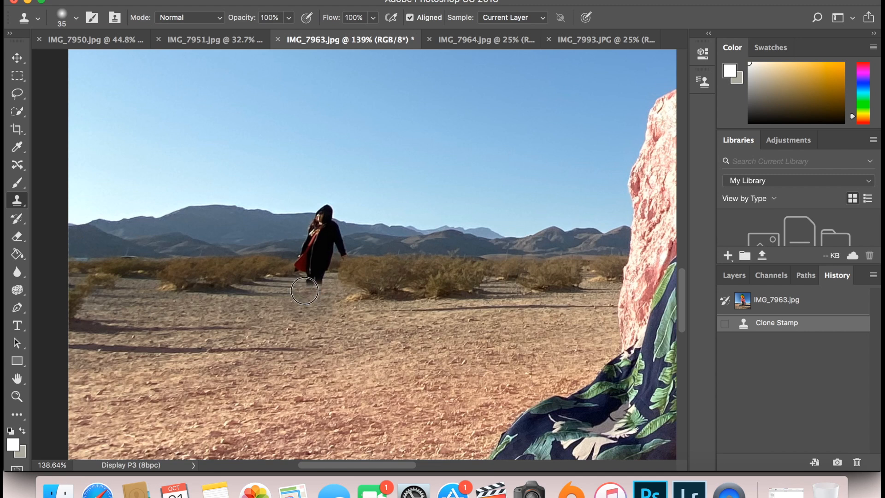
# Step: Clone ground and desert bushes over the background person's legs and lower coat
pyautogui.moveTo(323, 284)
pyautogui.mouseDown()
pyautogui.moveTo(301, 279)
pyautogui.moveTo(328, 274)
pyautogui.moveTo(304, 274)
pyautogui.moveTo(334, 282)
pyautogui.moveTo(298, 294)
pyautogui.moveTo(323, 294)
pyautogui.moveTo(312, 299)
pyautogui.moveTo(283, 299)
pyautogui.mouseUp()
pyautogui.press('super+z')
pyautogui.press('super+z')
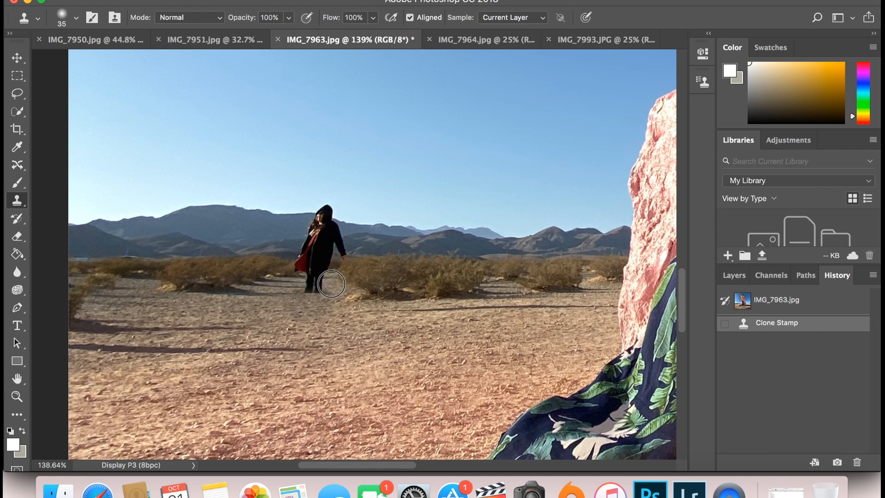
pyautogui.moveTo(331, 283)
pyautogui.mouseDown()
pyautogui.moveTo(313, 279)
pyautogui.moveTo(308, 289)
pyautogui.mouseUp()
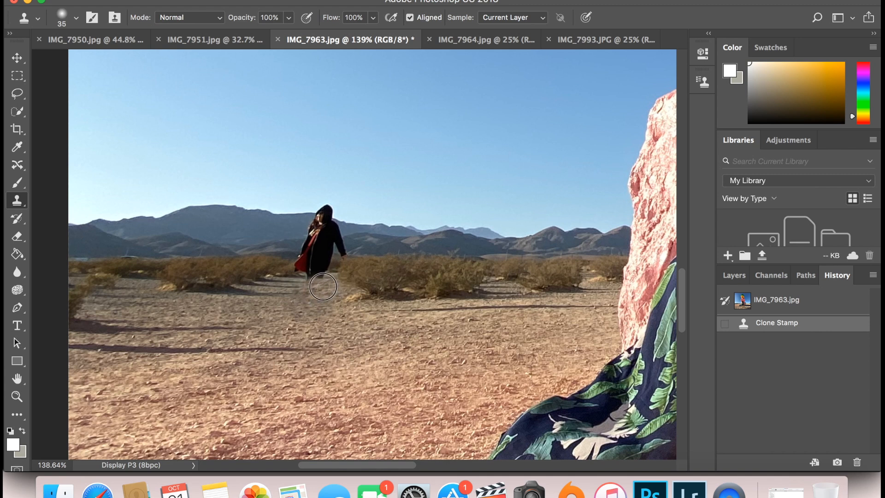
pyautogui.moveTo(309, 280); pyautogui.dragTo(311, 277)
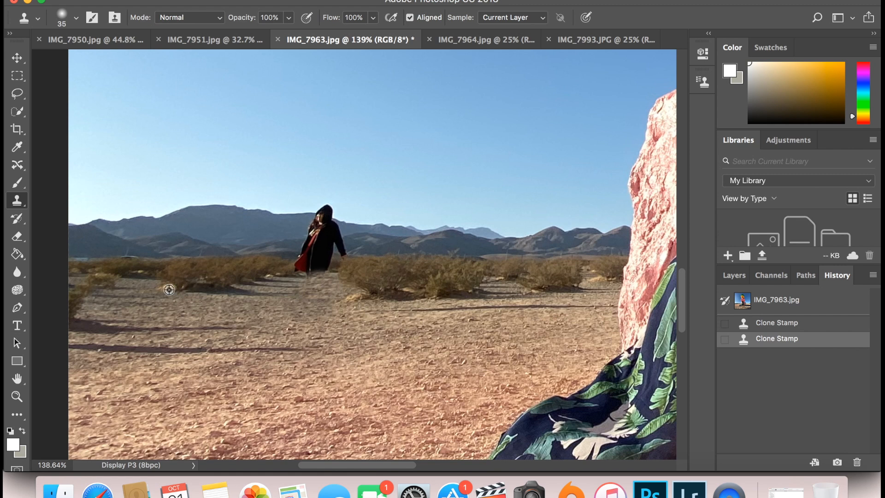
pyautogui.moveTo(307, 279)
pyautogui.mouseDown()
pyautogui.moveTo(333, 274)
pyautogui.moveTo(308, 273)
pyautogui.moveTo(297, 260)
pyautogui.moveTo(325, 272)
pyautogui.moveTo(305, 272)
pyautogui.moveTo(322, 253)
pyautogui.moveTo(298, 257)
pyautogui.moveTo(338, 280)
pyautogui.mouseUp()
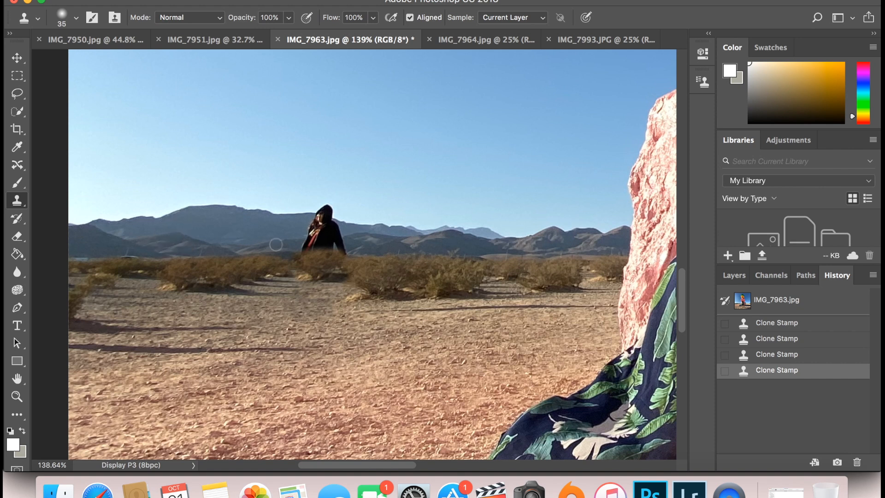
# Step: Clone the mountains and sky over the background person's upper body and head, rebuilding the ridge line with a smaller brush
pyautogui.moveTo(301, 246); pyautogui.dragTo(355, 251)
pyautogui.press('super+z')
pyautogui.moveTo(306, 246)
pyautogui.mouseDown()
pyautogui.moveTo(350, 243)
pyautogui.moveTo(302, 239)
pyautogui.moveTo(341, 234)
pyautogui.moveTo(308, 227)
pyautogui.moveTo(328, 234)
pyautogui.moveTo(320, 249)
pyautogui.moveTo(300, 248)
pyautogui.moveTo(341, 243)
pyautogui.moveTo(316, 243)
pyautogui.moveTo(316, 233)
pyautogui.moveTo(341, 232)
pyautogui.moveTo(318, 231)
pyautogui.moveTo(330, 224)
pyautogui.moveTo(314, 221)
pyautogui.moveTo(326, 207)
pyautogui.moveTo(284, 203)
pyautogui.mouseUp()
pyautogui.press('super+z')
pyautogui.scroll(1, 326, 209)
pyautogui.click(317, 212)
pyautogui.press('super+z')
pyautogui.keyDown('alt'); pyautogui.click(283, 220); pyautogui.keyUp('alt')
pyautogui.keyDown('alt'); pyautogui.click(269, 214); pyautogui.keyUp('alt')
pyautogui.moveTo(315, 212); pyautogui.dragTo(321, 213)
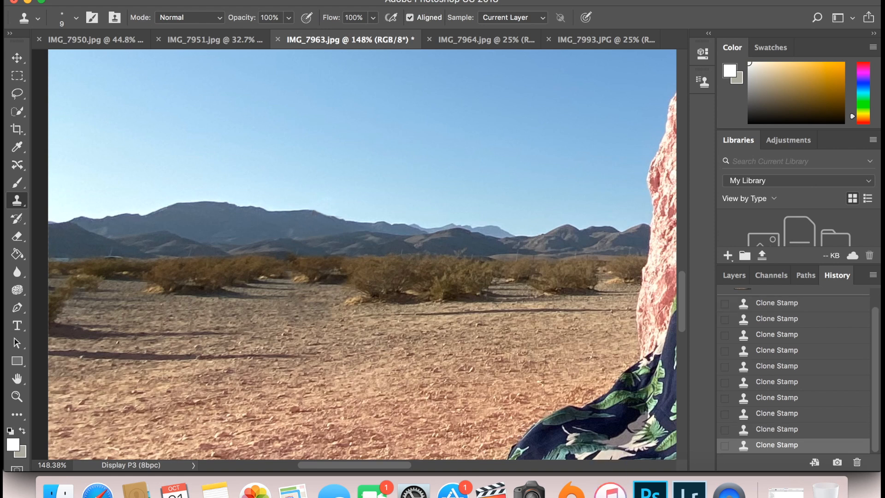
# Step: Compare the original photo with the latest Clone Stamp state in the history to check the person's removal
pyautogui.scroll(-10, 354, 254)
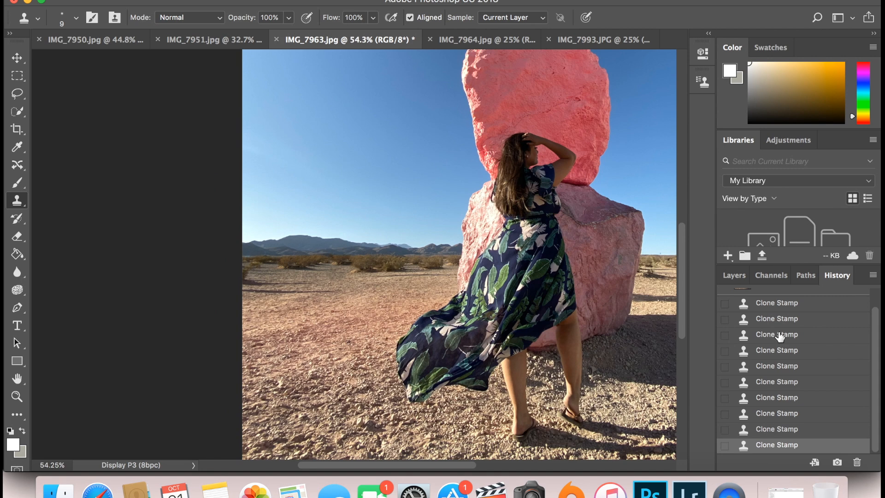
pyautogui.scroll(2, 780, 336)
pyautogui.click(779, 301)
pyautogui.scroll(-2, 787, 372)
pyautogui.click(781, 445)
pyautogui.scroll(2, 775, 371)
pyautogui.click(777, 300)
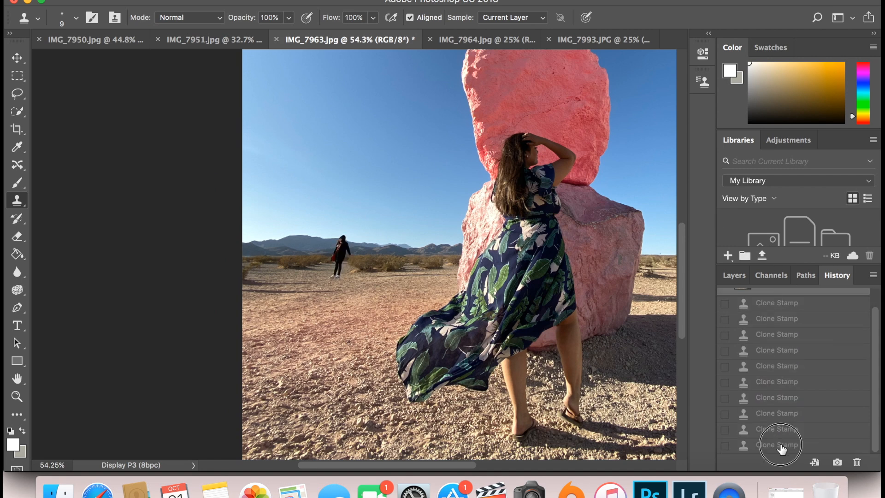
pyautogui.click(779, 444)
# Step: Enlarge the Clone Stamp brush and clone sandy ground over the feet of the couple at the photo's right edge
pyautogui.hscroll(15, 507, 277)
pyautogui.hscroll(-15, 398, 428)
pyautogui.scroll(10, 397, 427)
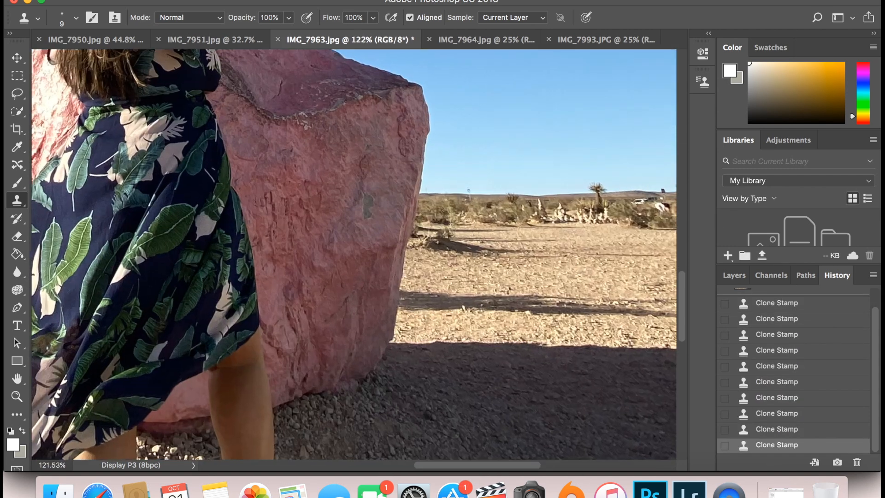
pyautogui.hscroll(10, 397, 427)
pyautogui.scroll(-4, 397, 427)
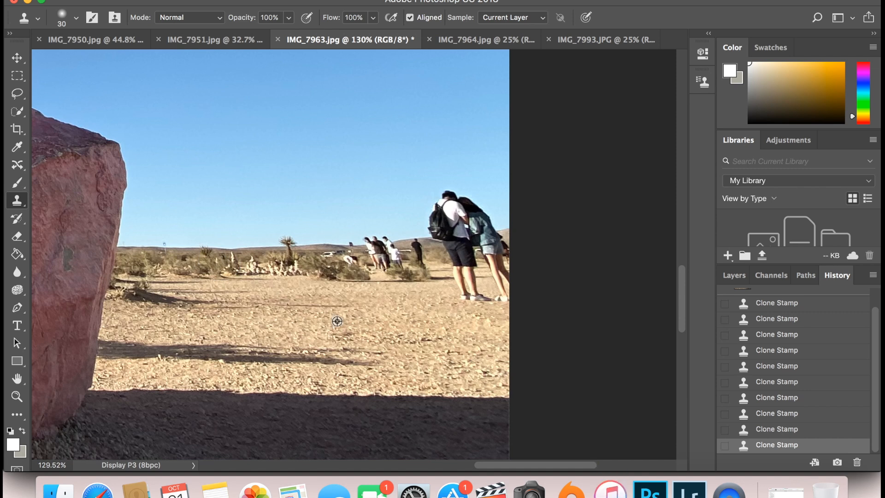
pyautogui.press(']')
pyautogui.press(']')
pyautogui.press(']')
pyautogui.press(']')
pyautogui.press(']')
pyautogui.press(']')
pyautogui.press(']')
pyautogui.press(']')
pyautogui.press(']')
pyautogui.press(']')
pyautogui.press(']')
pyautogui.press(']')
pyautogui.press(']')
pyautogui.press(']')
pyautogui.press(']')
pyautogui.press(']')
pyautogui.moveTo(476, 296)
pyautogui.mouseDown()
pyautogui.moveTo(479, 287)
pyautogui.moveTo(495, 288)
pyautogui.moveTo(479, 276)
pyautogui.mouseUp()
# Step: Reduce the Clone Stamp brush to 80 and clone desert shrubs, horizon and sky over the couple and the distant people
pyautogui.press('[')
pyautogui.press('[')
pyautogui.press('[')
pyautogui.press('[')
pyautogui.press('super+z')
pyautogui.press('[')
pyautogui.press('[')
pyautogui.press('[')
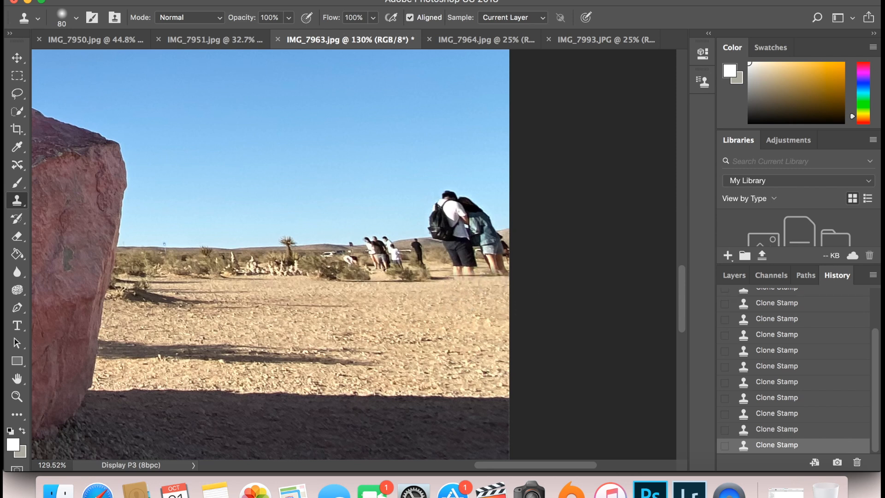
pyautogui.keyDown('alt'); pyautogui.click(233, 266); pyautogui.keyUp('alt')
pyautogui.moveTo(465, 264)
pyautogui.mouseDown()
pyautogui.moveTo(483, 265)
pyautogui.moveTo(426, 270)
pyautogui.moveTo(383, 236)
pyautogui.moveTo(500, 233)
pyautogui.moveTo(431, 216)
pyautogui.moveTo(486, 205)
pyautogui.moveTo(445, 202)
pyautogui.moveTo(474, 198)
pyautogui.mouseUp()
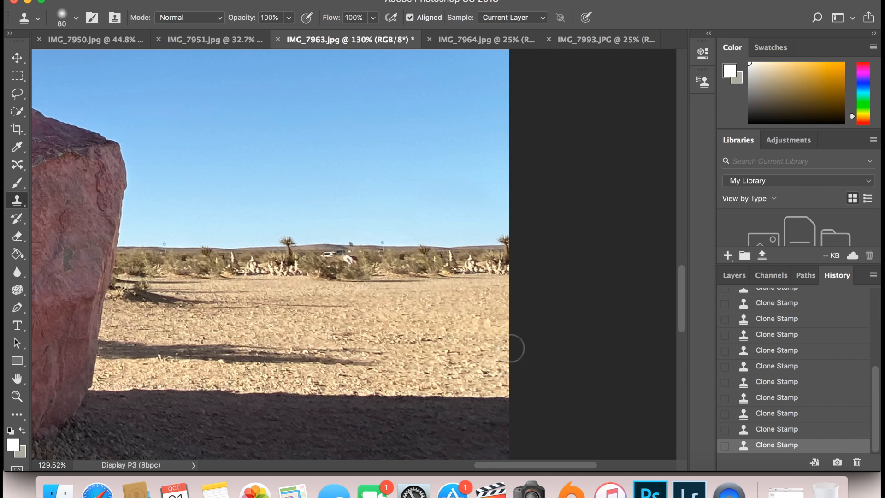
# Step: Set the Clone Stamp brush size to 25 and clone shrub texture over the small white spot beside the distant car
pyautogui.scroll(-5, 532, 370)
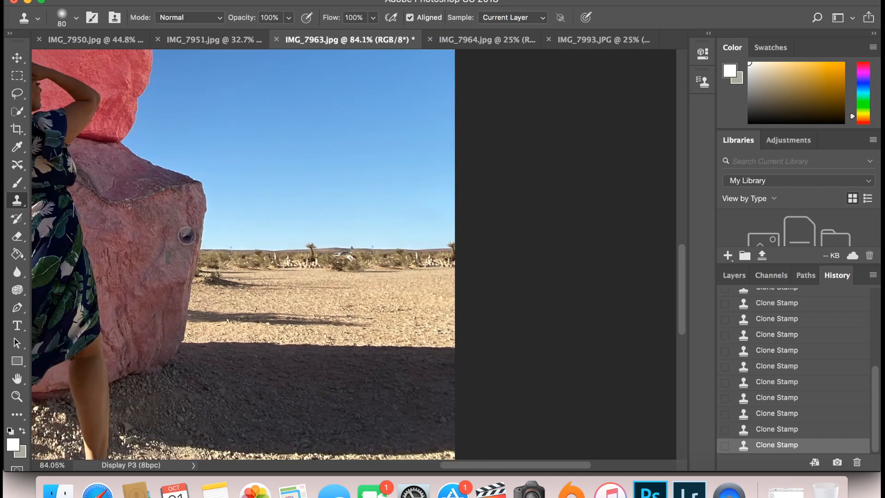
pyautogui.scroll(4, 346, 253)
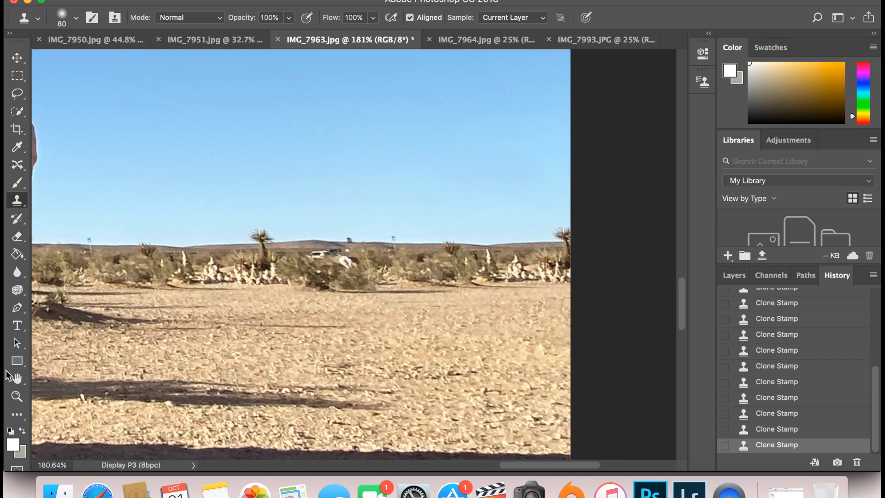
pyautogui.click(14, 349)
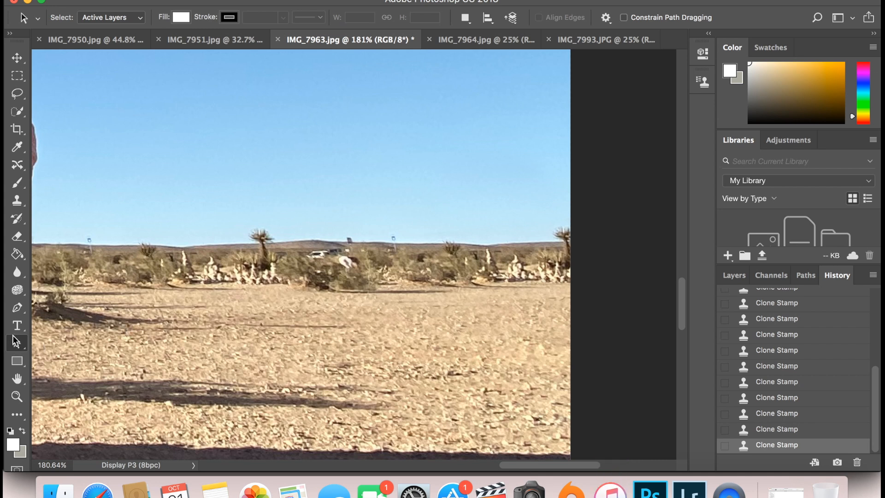
pyautogui.press('s')
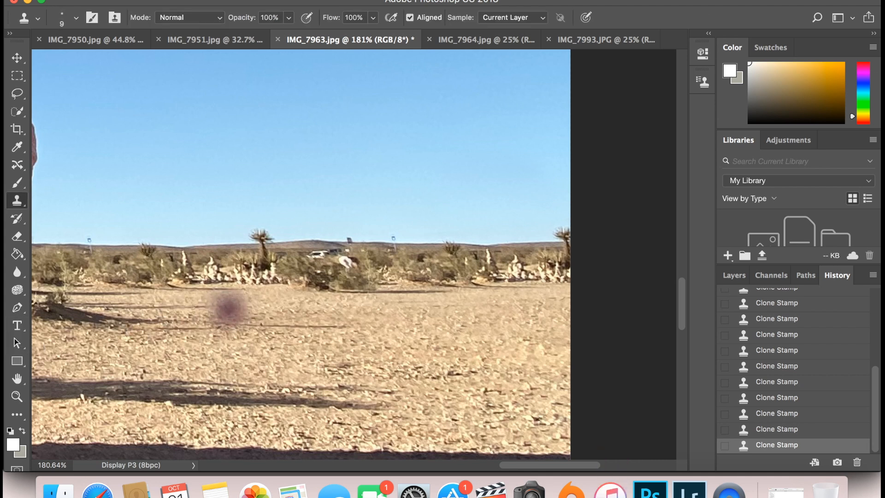
pyautogui.press('[')
pyautogui.press('[')
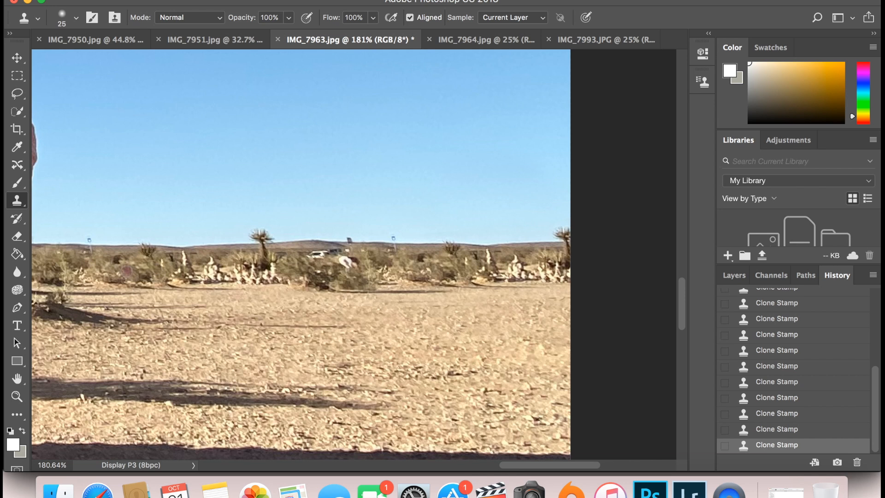
pyautogui.moveTo(342, 261)
pyautogui.mouseDown()
pyautogui.moveTo(362, 265)
pyautogui.moveTo(346, 262)
pyautogui.mouseUp()
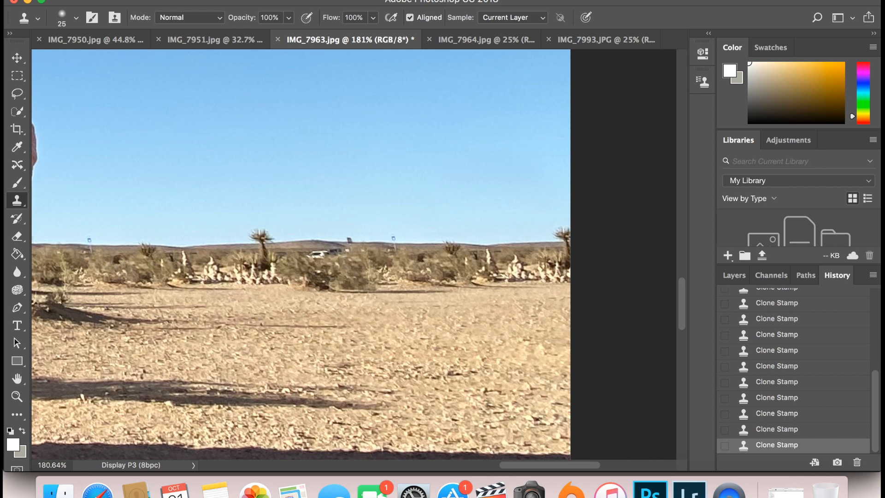
# Step: View the full photo and compare its original state with the final retouched state in the history
pyautogui.scroll(-5, 481, 314)
pyautogui.moveTo(558, 465); pyautogui.dragTo(511, 466)
pyautogui.scroll(-5, 354, 254)
pyautogui.scroll(-3, 355, 254)
pyautogui.scroll(3, 679, 231)
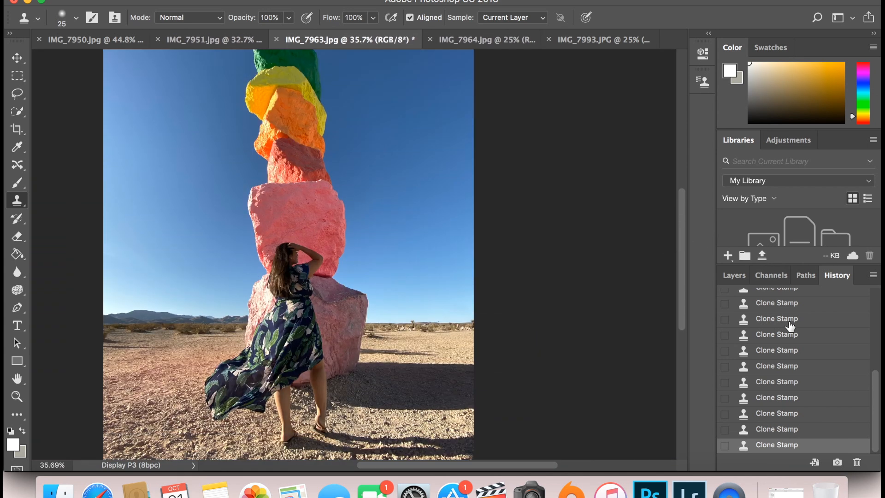
pyautogui.scroll(10, 785, 286)
pyautogui.click(784, 300)
pyautogui.scroll(-5, 801, 429)
pyautogui.click(790, 447)
pyautogui.scroll(5, 790, 447)
pyautogui.click(791, 300)
pyautogui.scroll(-5, 791, 362)
pyautogui.click(789, 445)
# Step: Save the retouched photo as the JPEG IMG_7963.jpg in untitled folder with the Display P3 color profile embedded
pyautogui.click(124, 0)
pyautogui.click(191, 125)
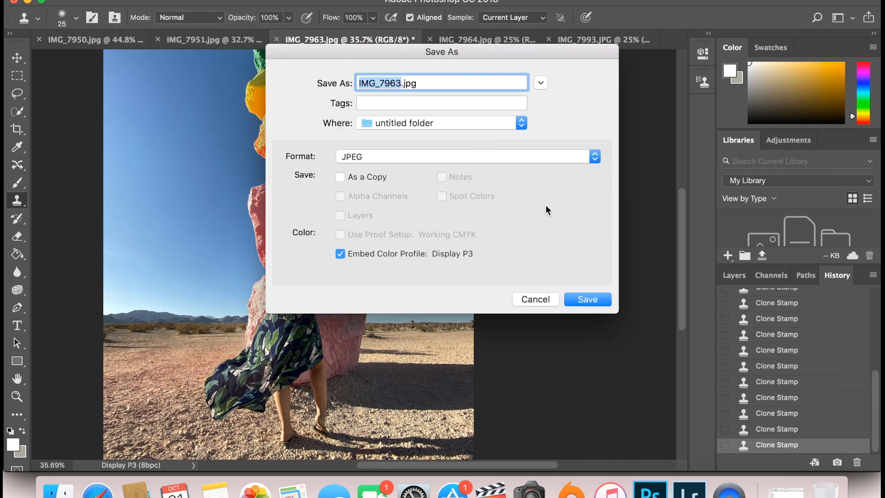
pyautogui.click(587, 302)
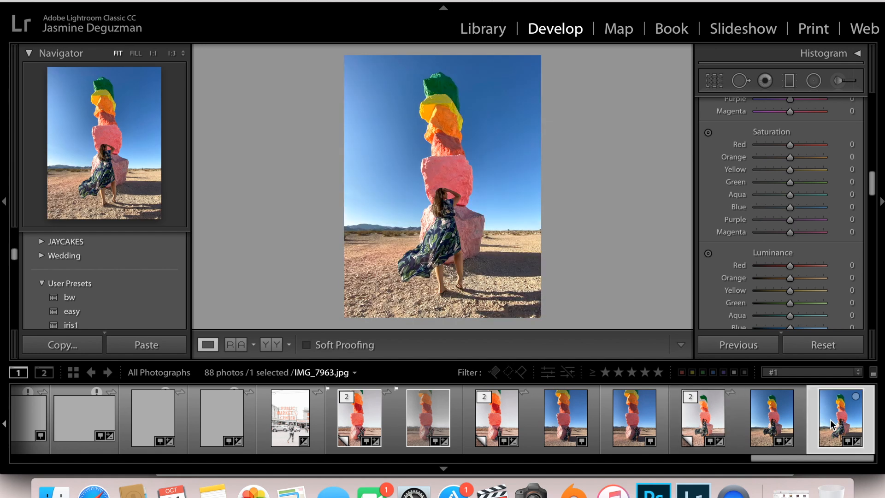
# Step: In Lightroom Classic, apply the JAYCAKES1 preset to the retouched IMG_7963.jpg
pyautogui.click(42, 242)
pyautogui.click(70, 255)
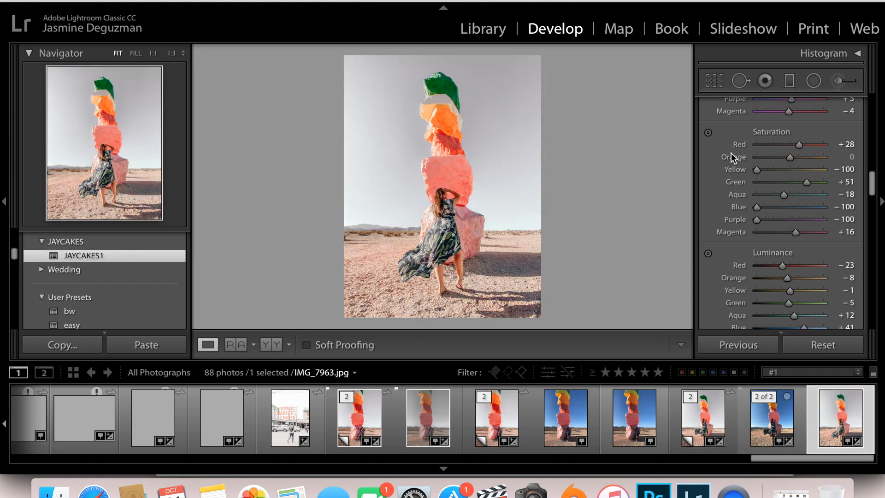
# Step: Try removing chromatic aberration through the photo's lens corrections
pyautogui.scroll(-10, 785, 242)
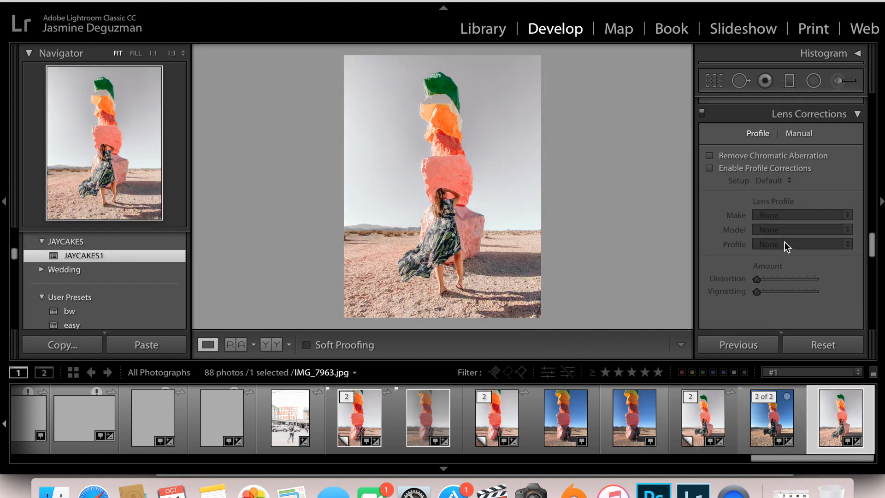
pyautogui.click(776, 157)
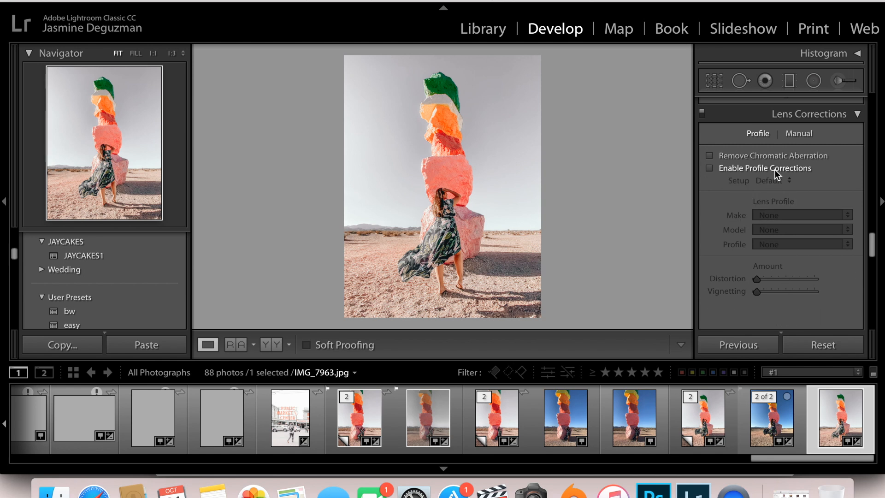
pyautogui.scroll(5, 776, 173)
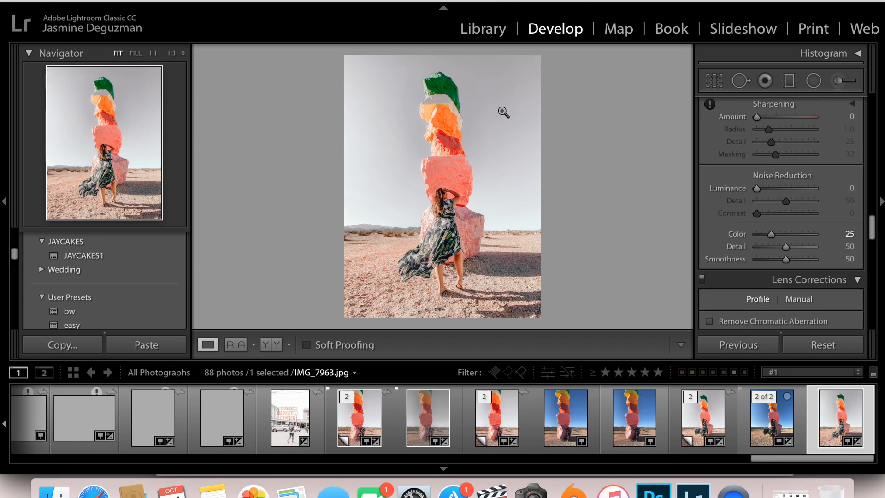
pyautogui.press('p')
# Step: Set the Yellow saturation to -5
pyautogui.scroll(10, 802, 187)
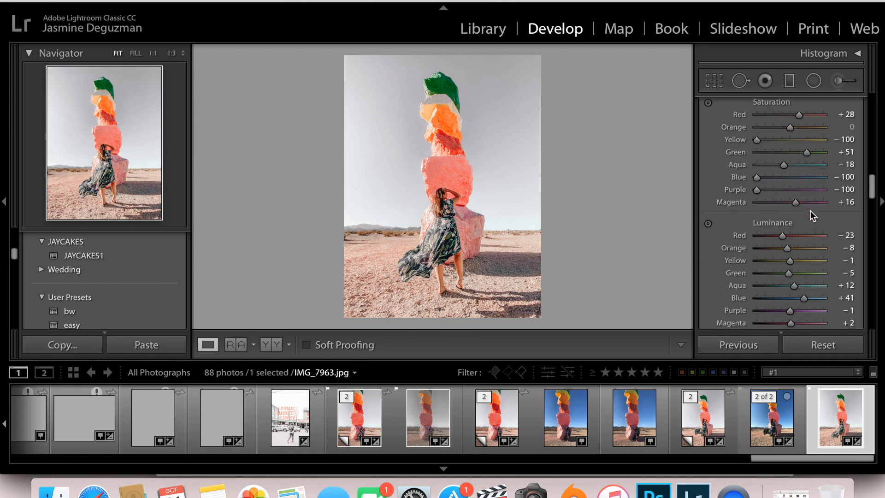
pyautogui.moveTo(812, 180); pyautogui.dragTo(788, 189)
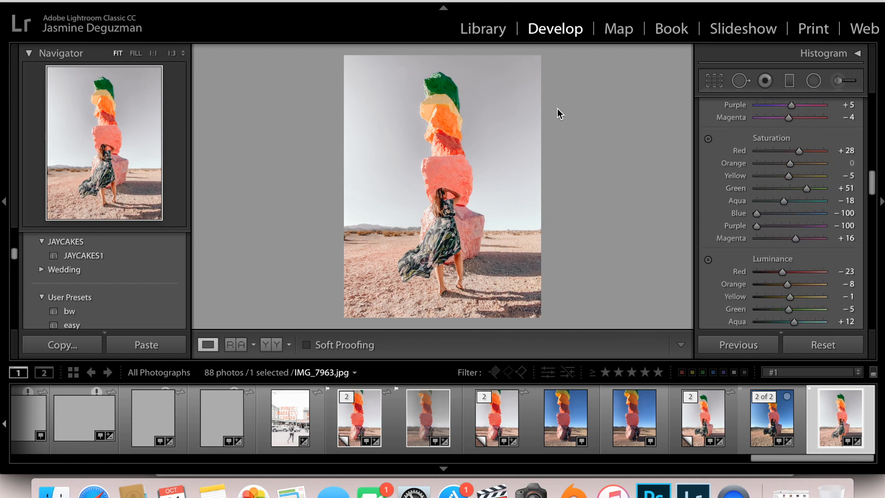
# Step: Inspect the woman and rocks at closer zoom levels and compare the edited photo with its unedited copy
pyautogui.click(459, 143)
pyautogui.moveTo(449, 193); pyautogui.dragTo(458, 6)
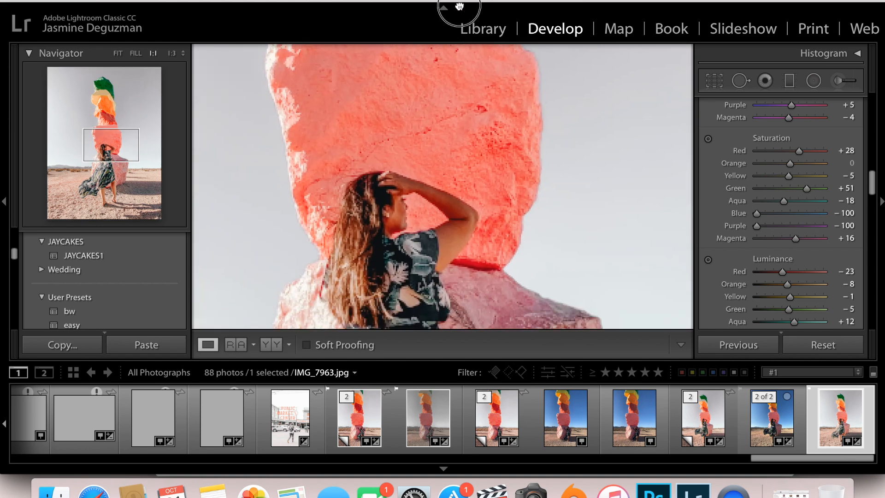
pyautogui.moveTo(436, 322); pyautogui.dragTo(461, 242)
pyautogui.click(461, 242)
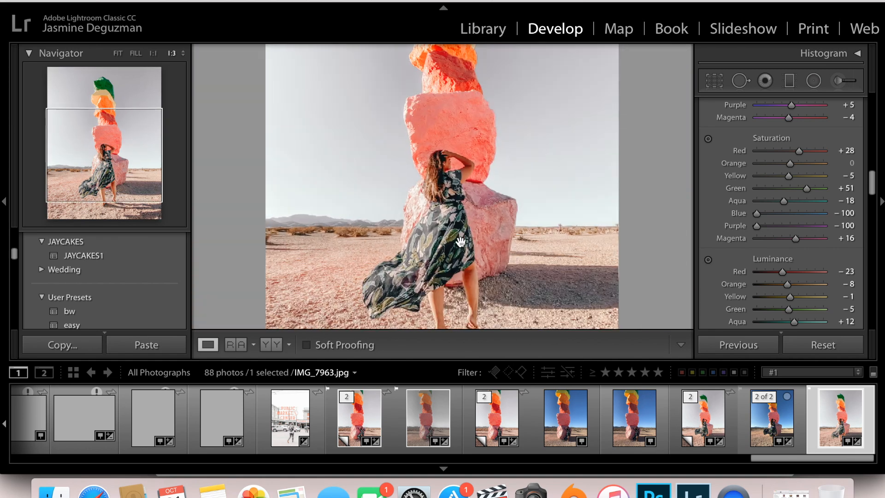
pyautogui.click(774, 419)
pyautogui.click(842, 419)
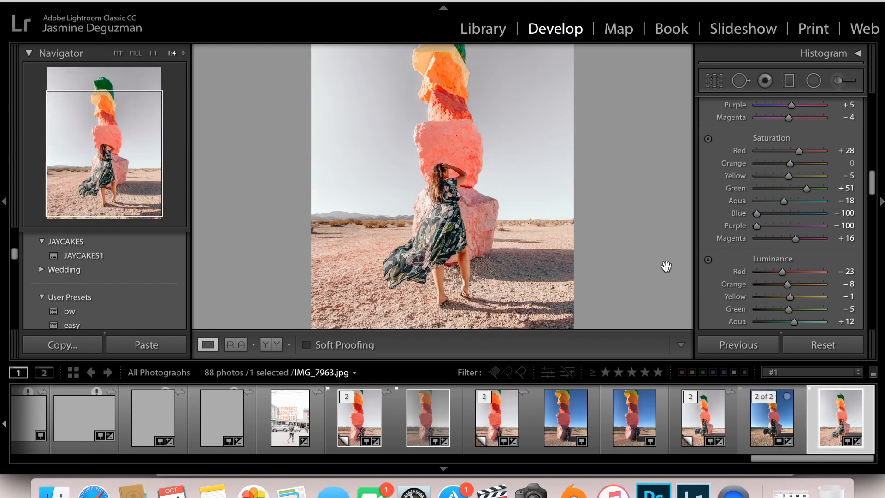
pyautogui.press('super+equal')
pyautogui.press('super+equal')
pyautogui.press('super+minus')
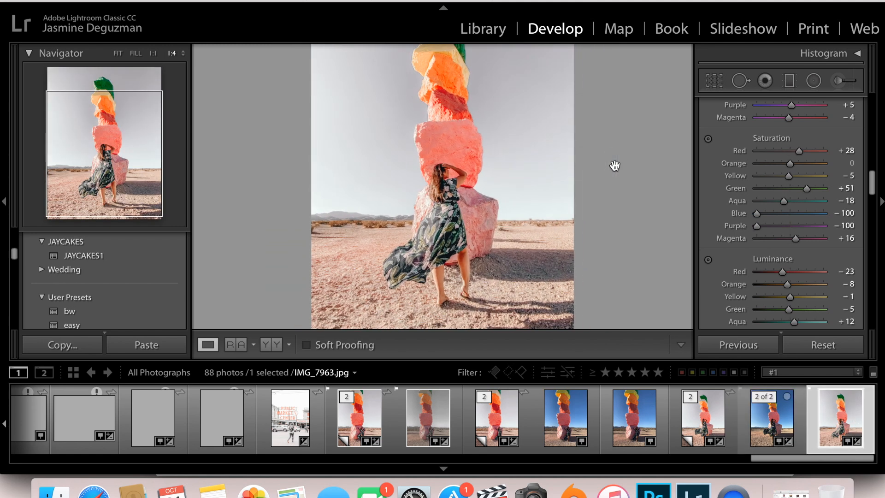
# Step: Compare the edited rock photo with its original side by side and zoom in on the woman and rocks
pyautogui.click(236, 347)
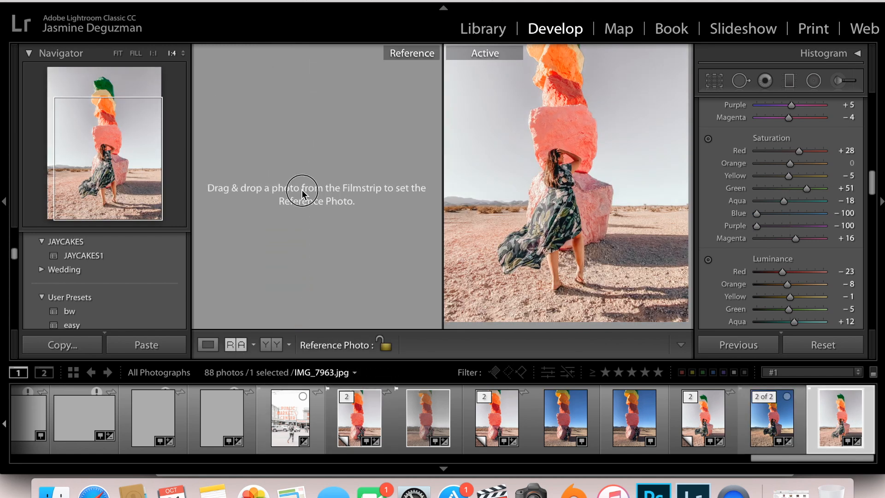
pyautogui.click(275, 345)
pyautogui.press('super+minus')
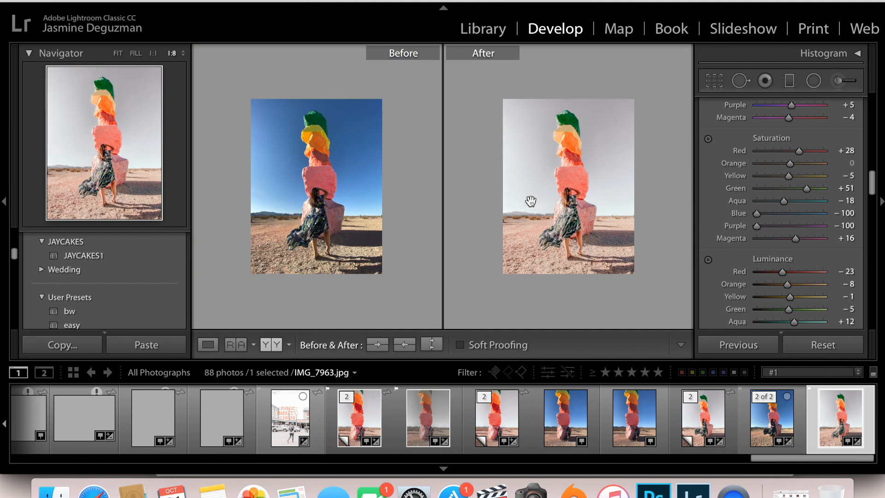
pyautogui.click(495, 209)
pyautogui.click(495, 210)
pyautogui.click(494, 209)
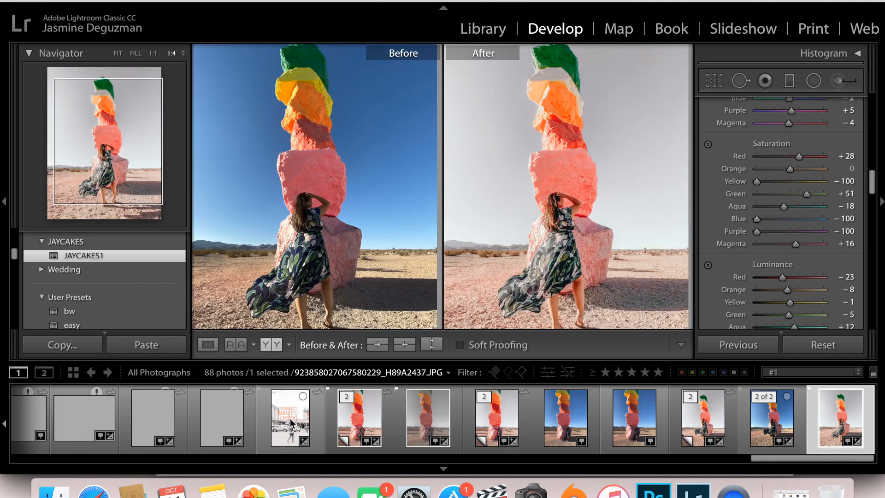
# Step: Reset the Public Market Center photo to its unedited develop settings
pyautogui.click(291, 422)
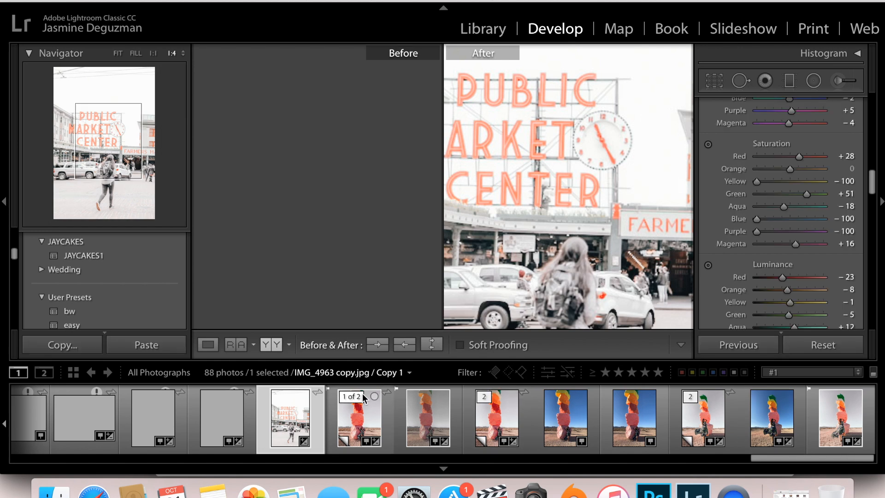
pyautogui.click(827, 347)
pyautogui.click(502, 240)
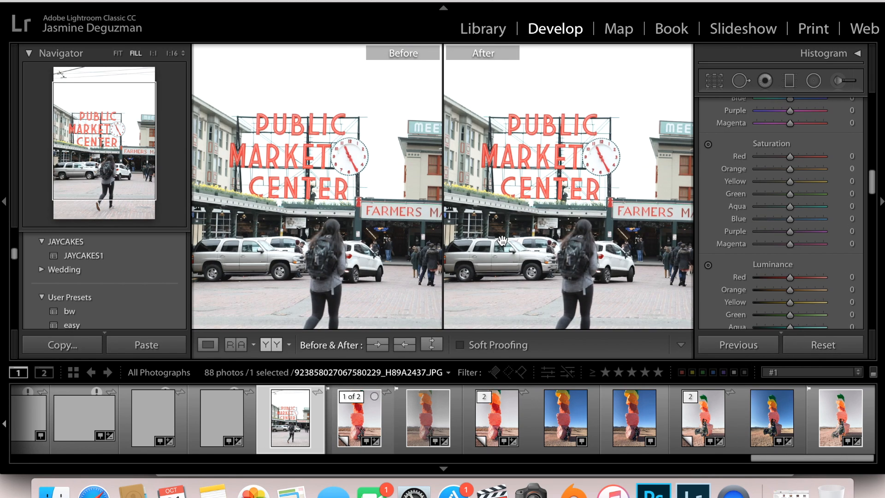
# Step: Apply the JAYCAKES1 preset to the Public Market Center photo and set its exposure to -2.25
pyautogui.click(94, 256)
pyautogui.scroll(10, 804, 185)
pyautogui.moveTo(784, 242)
pyautogui.mouseDown()
pyautogui.moveTo(765, 245)
pyautogui.moveTo(775, 245)
pyautogui.mouseUp()
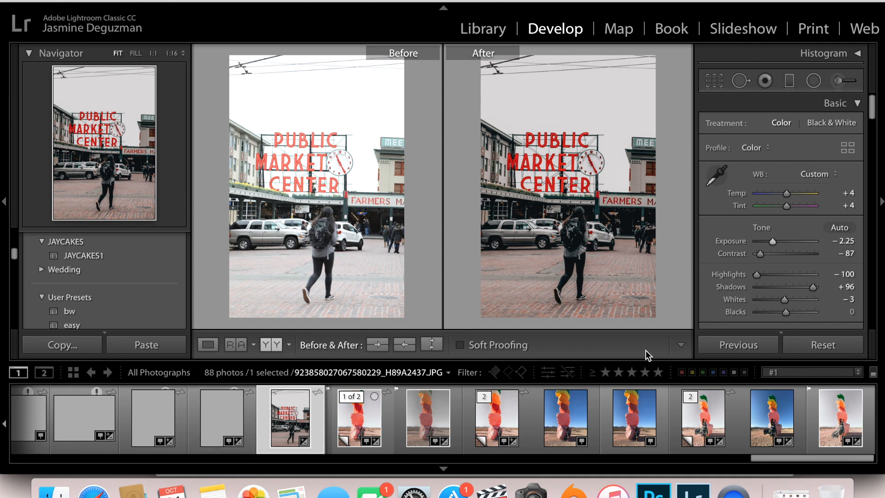
# Step: Apply the JAYCAKES1 preset to the Glam Bar balloon photo, IMG_1929.jpg
pyautogui.hscroll(-8, 498, 424)
pyautogui.hscroll(-10, 498, 424)
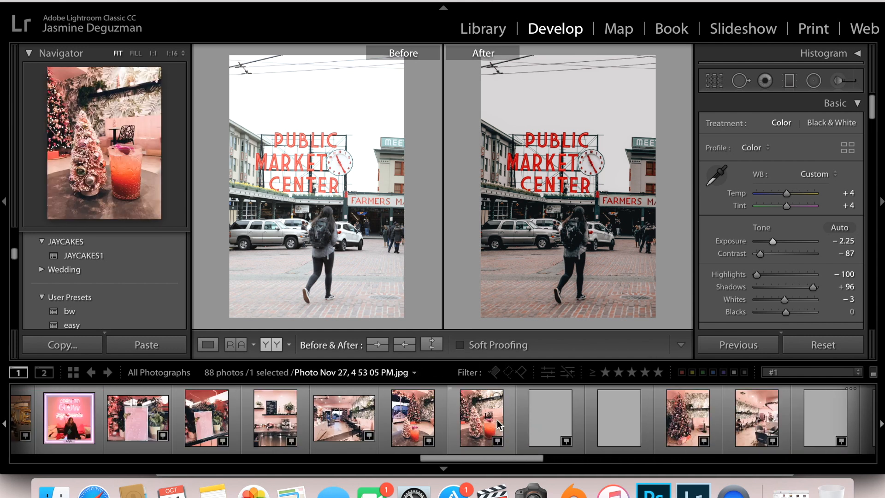
pyautogui.hscroll(-8, 346, 424)
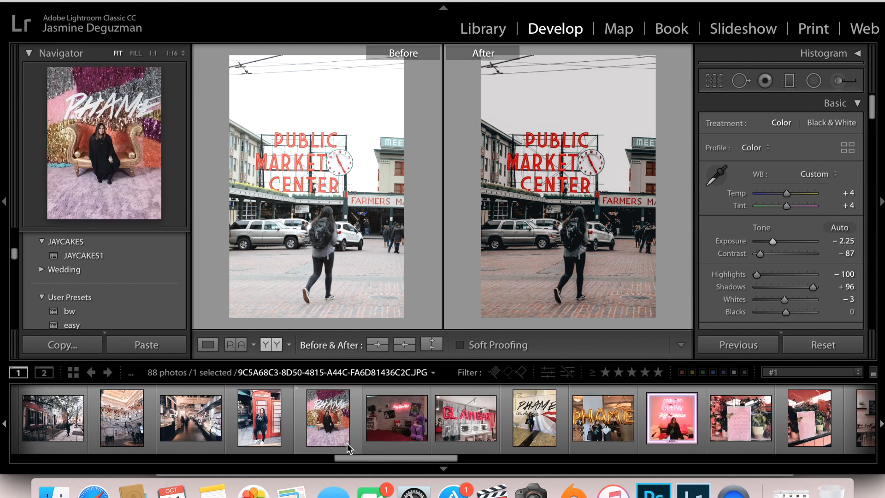
pyautogui.click(466, 418)
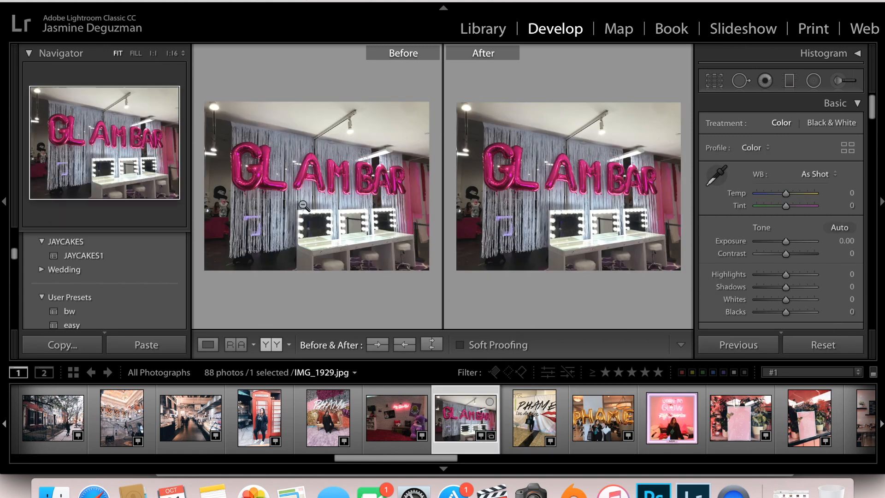
pyautogui.click(109, 256)
# Step: Paste the copied develop settings onto the PHAME gold sofa photo and set its exposure to -0.95
pyautogui.click(328, 417)
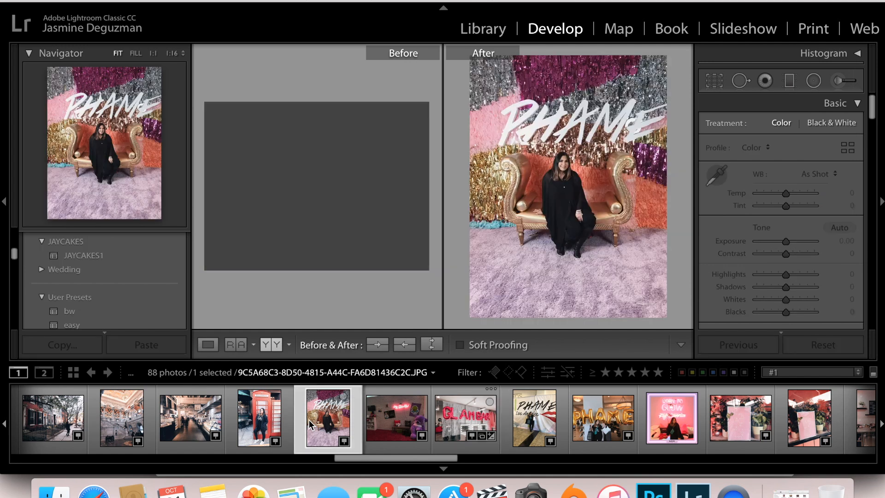
pyautogui.click(147, 344)
pyautogui.moveTo(778, 242); pyautogui.dragTo(780, 246)
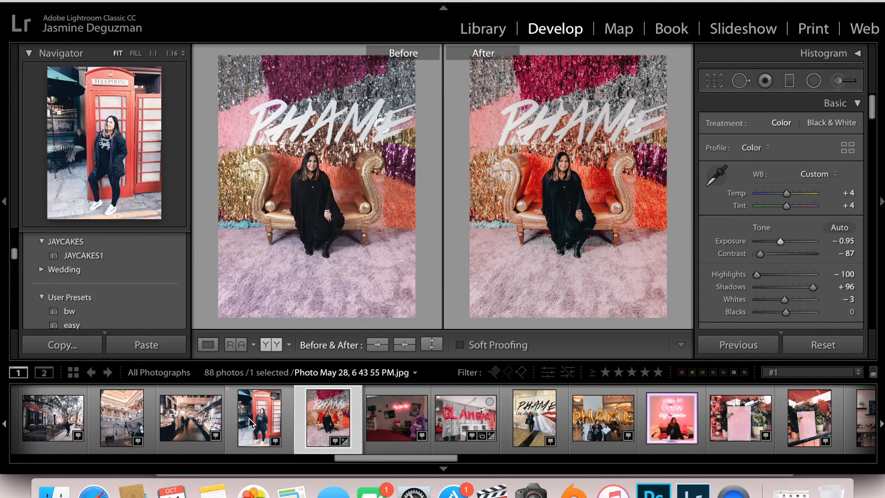
# Step: Try the copied develop settings on the pink letter board photo, then undo the paste
pyautogui.click(740, 417)
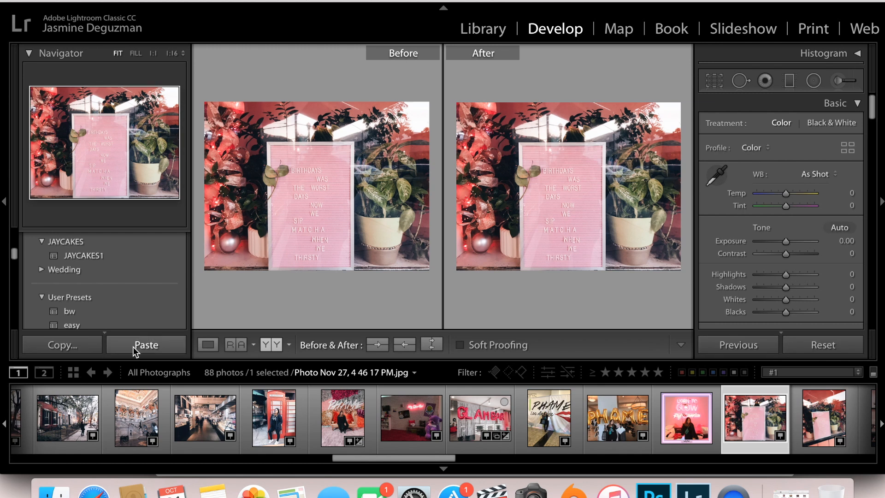
pyautogui.click(136, 346)
pyautogui.press('super+z')
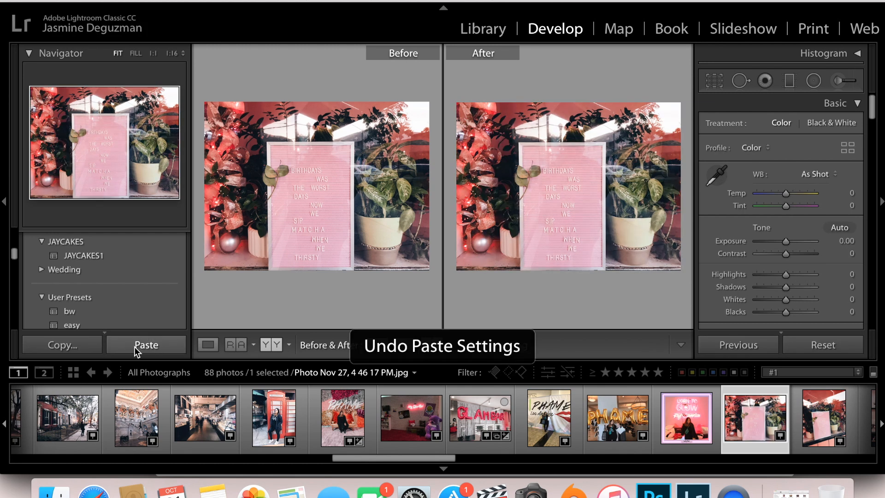
# Step: Paste the copied develop settings onto the Cha Cha Matcha cup photo
pyautogui.press('Left')
pyautogui.hscroll(-5, 125, 447)
pyautogui.hscroll(-3, 124, 454)
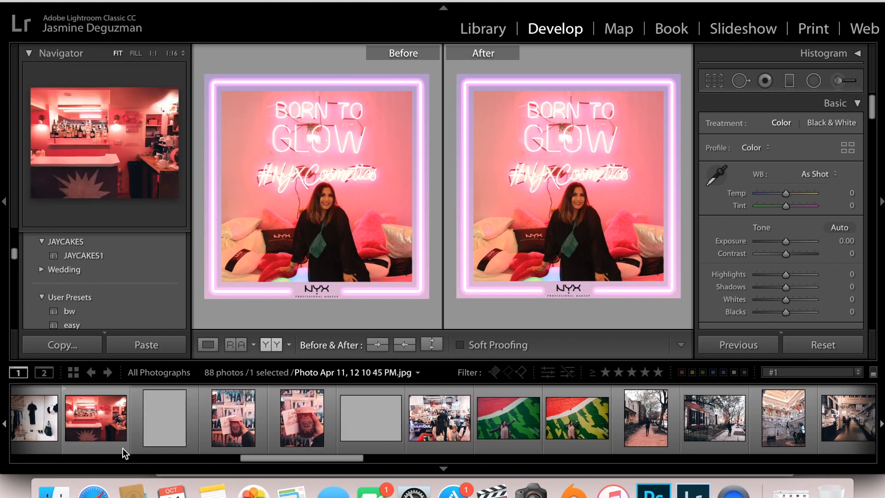
pyautogui.click(252, 417)
pyautogui.click(167, 345)
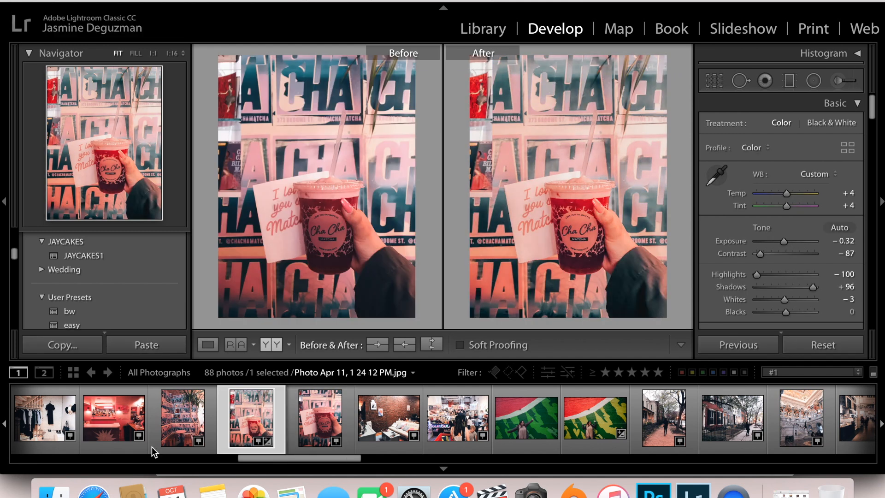
# Step: Try the copied develop settings on the clothing store photo with the hanging black dress, then undo the paste
pyautogui.hscroll(-6, 138, 417)
pyautogui.click(452, 417)
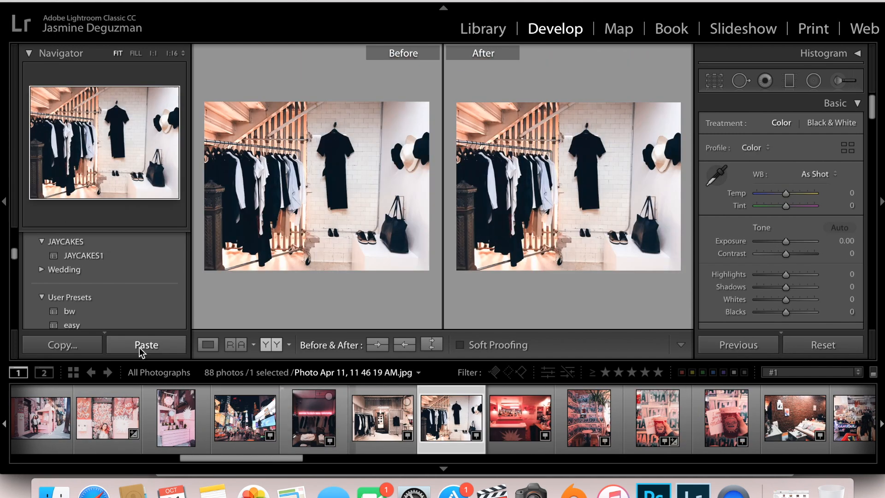
pyautogui.click(143, 346)
pyautogui.press('super+z')
# Step: Try the copied develop settings on the gift shop table photo with the Girls Support Girls shirts, then undo the paste
pyautogui.hscroll(-10, 138, 418)
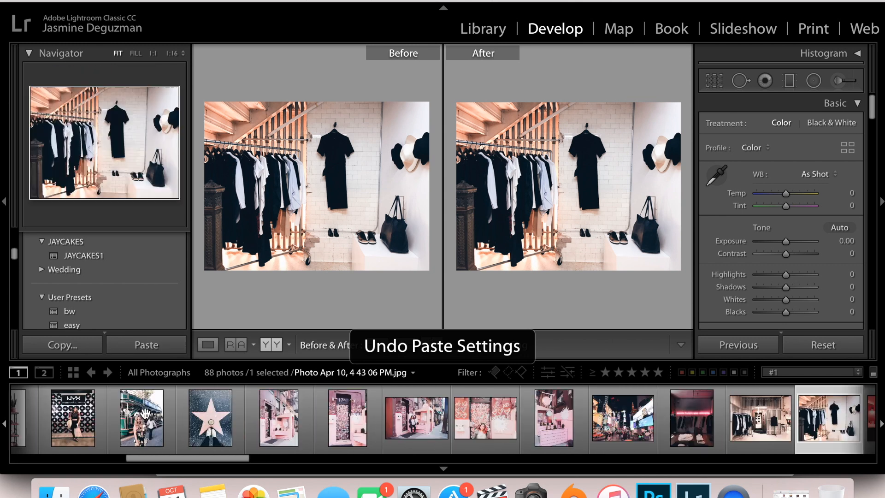
pyautogui.click(300, 419)
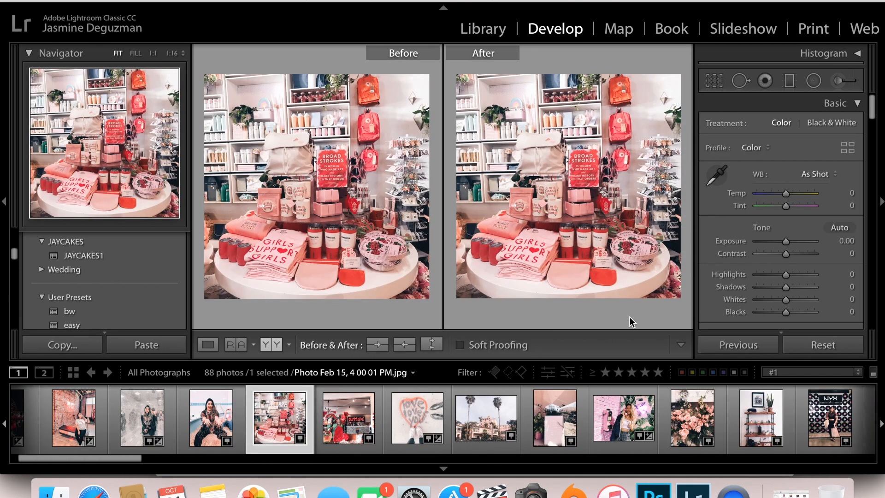
pyautogui.click(158, 344)
pyautogui.press('super+z')
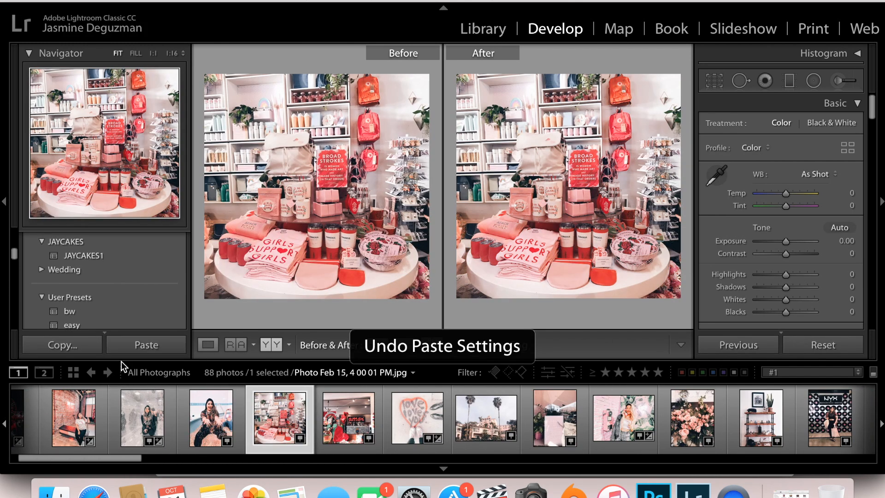
pyautogui.hscroll(-2, 125, 417)
pyautogui.click(124, 417)
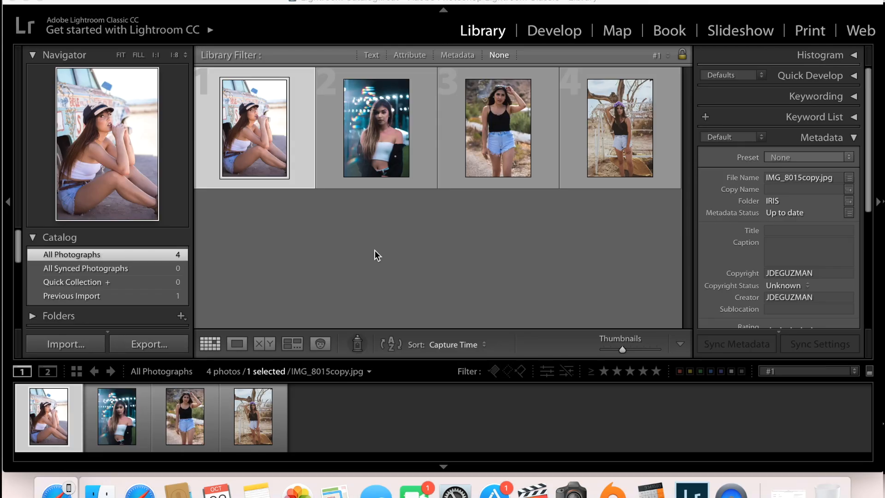
# Step: Open IMG_8015copy.jpg for developing and examine the woman's face at 1:1 in the before/after view
pyautogui.click(550, 35)
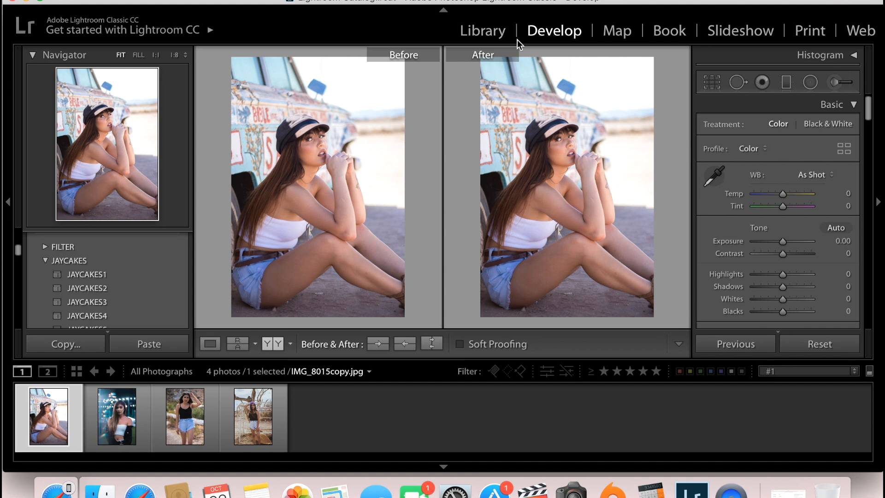
pyautogui.click(258, 129)
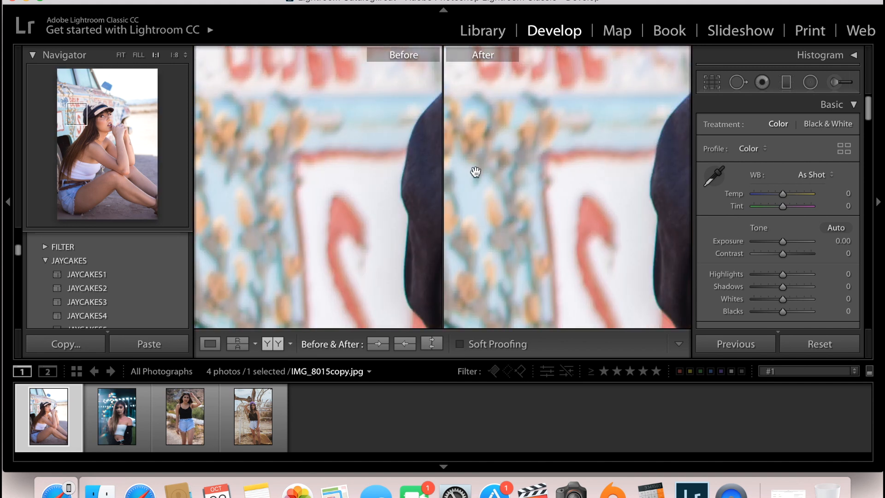
pyautogui.moveTo(589, 223); pyautogui.dragTo(416, 196)
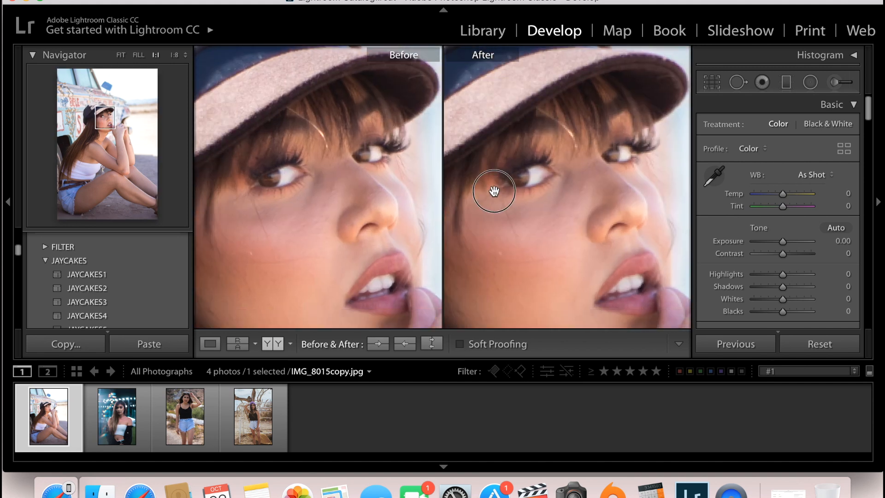
pyautogui.click(560, 195)
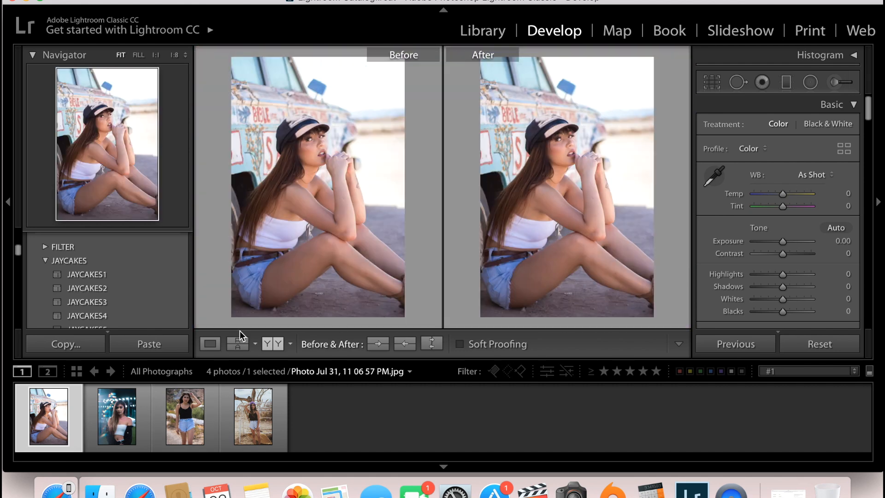
# Step: Try the JAYCAKES1 to JAYCAKES4 presets on IMG_8015copy.jpg and finish with JAYCAKES5 applied
pyautogui.click(161, 275)
pyautogui.click(161, 272)
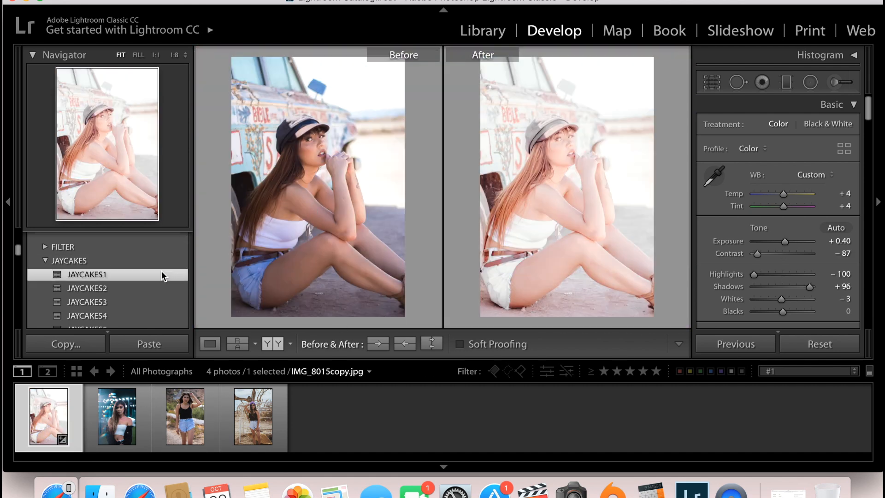
pyautogui.click(161, 286)
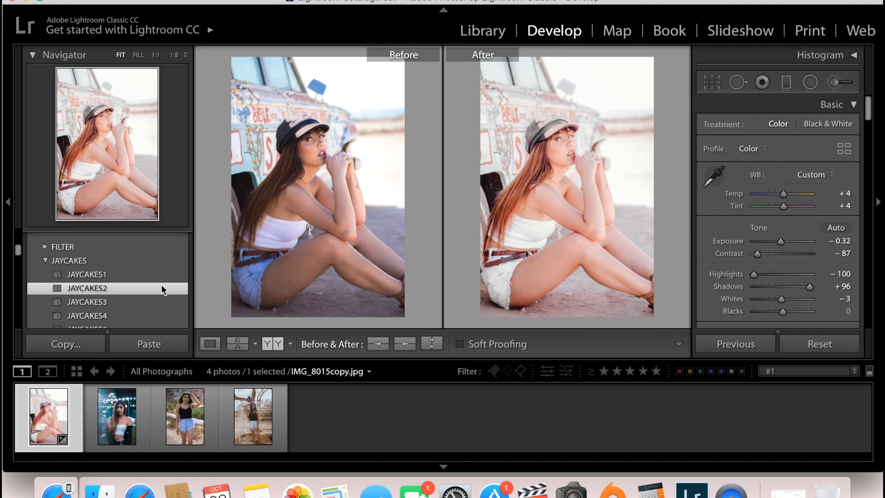
pyautogui.scroll(-1, 162, 286)
pyautogui.click(161, 281)
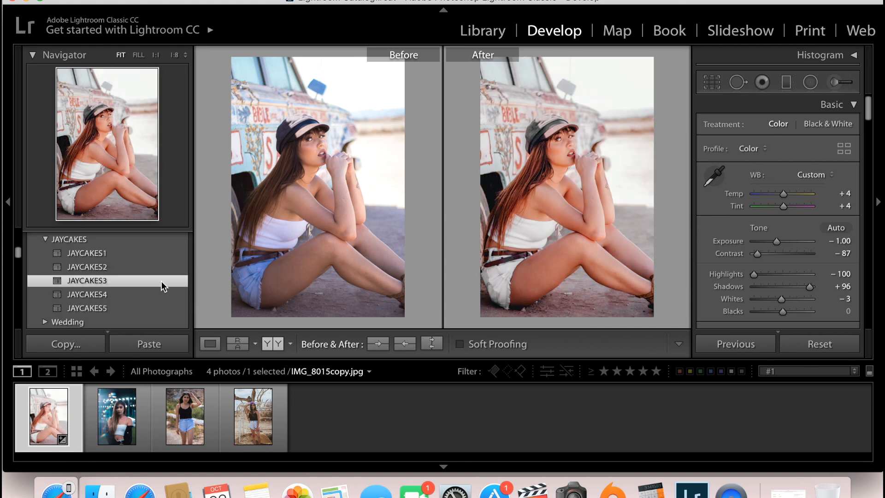
pyautogui.click(161, 289)
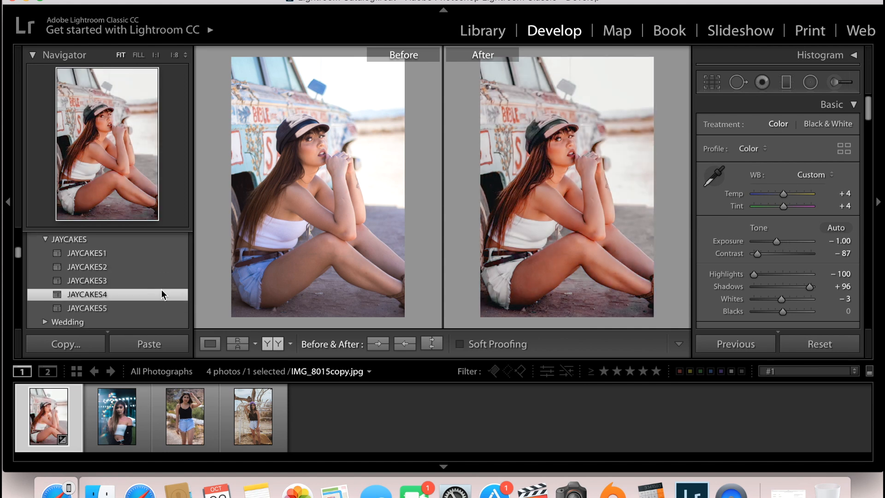
pyautogui.click(162, 307)
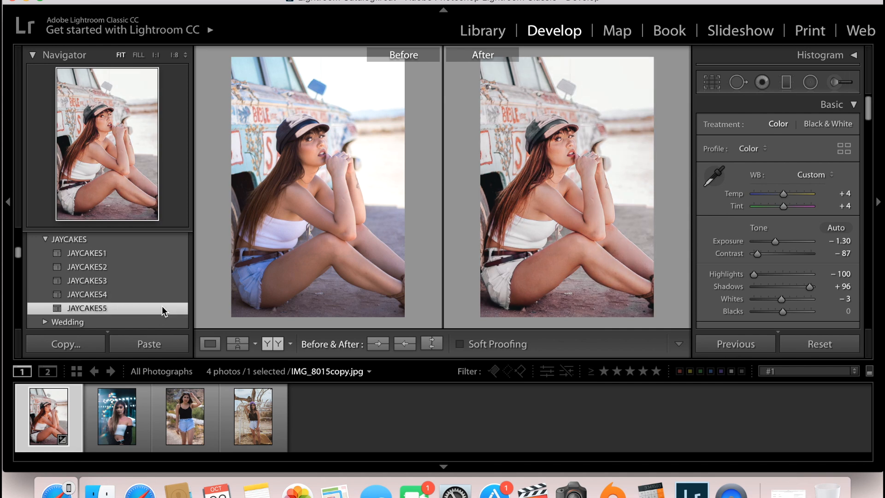
# Step: Try the JAYCAKES1 to JAYCAKES4 presets on the night portrait IMG_8745.jpg and finish with JAYCAKES5 applied
pyautogui.click(129, 399)
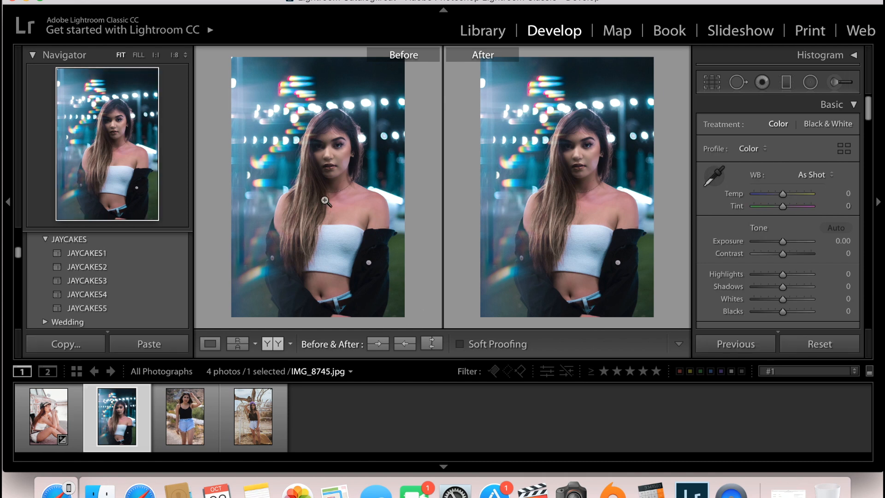
pyautogui.click(157, 254)
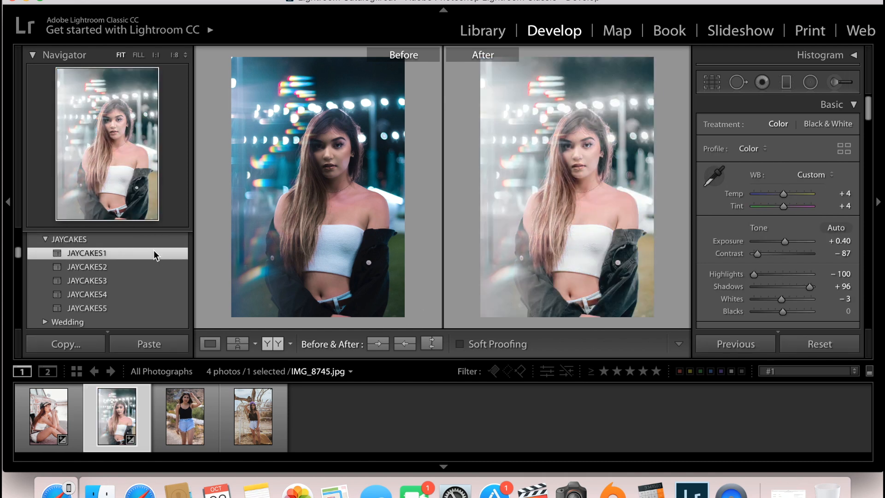
pyautogui.click(157, 267)
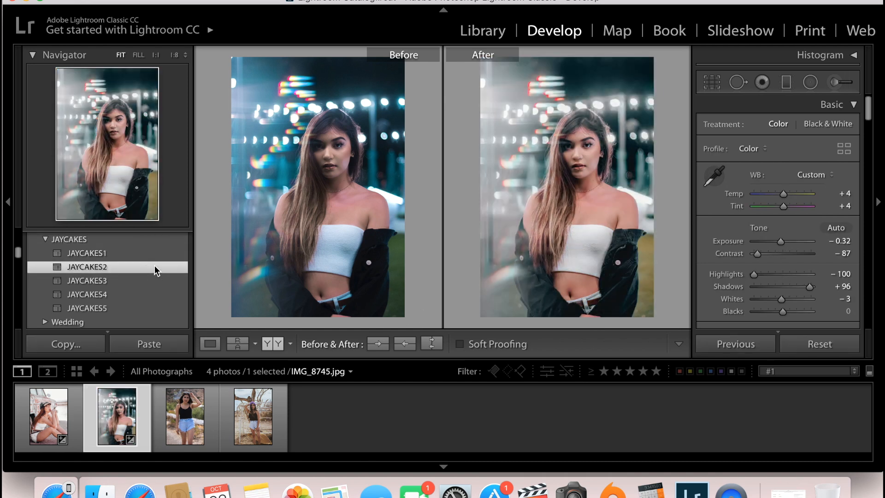
pyautogui.click(157, 282)
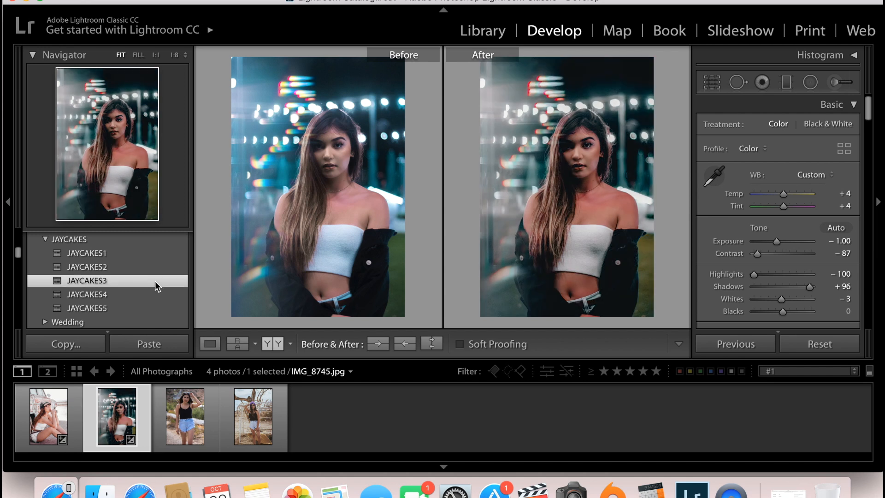
pyautogui.click(157, 295)
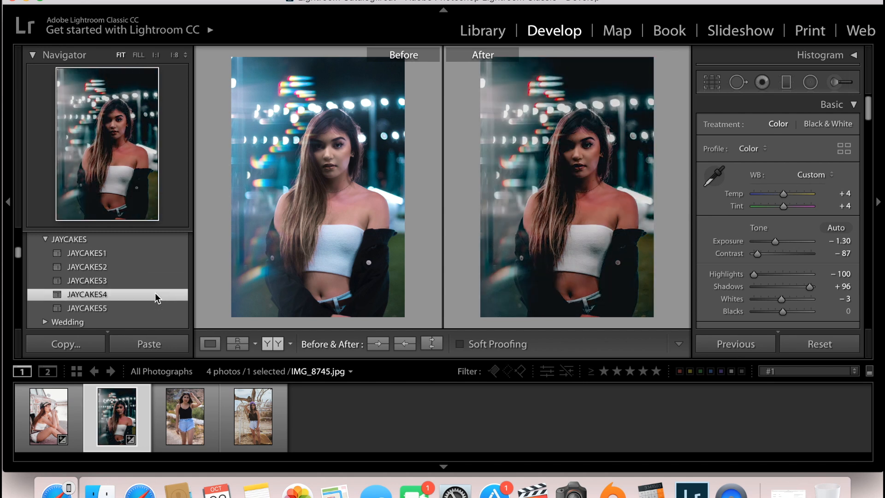
pyautogui.click(157, 308)
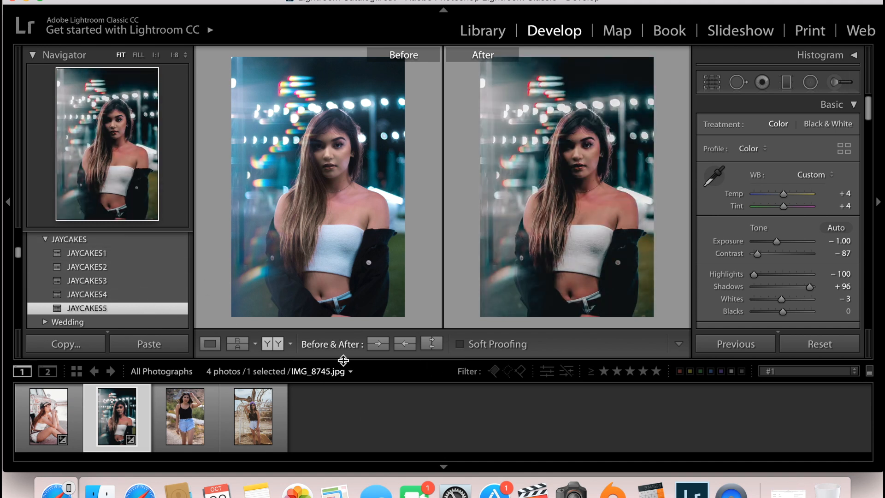
# Step: Try the JAYCAKES2 to JAYCAKES4 presets on the desert path photo Photo Jul 31, 11 06 57 PM.jpg and finish with JAYCAKES5 applied
pyautogui.click(189, 415)
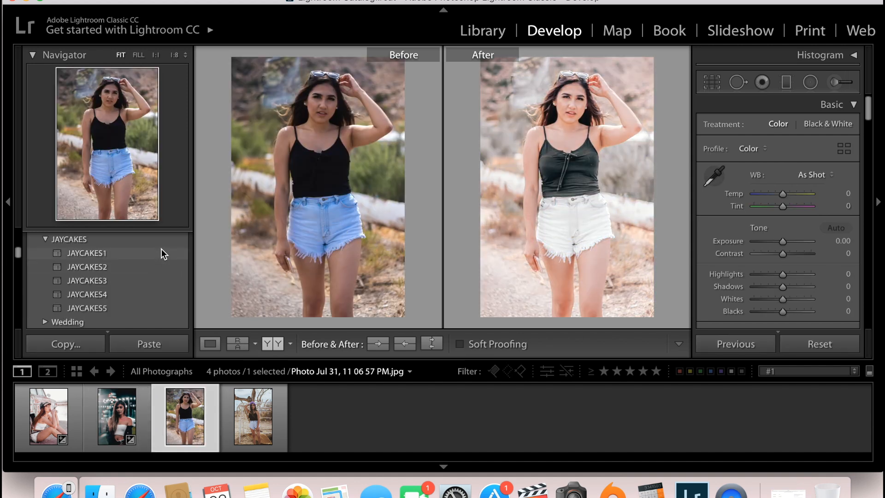
pyautogui.click(163, 269)
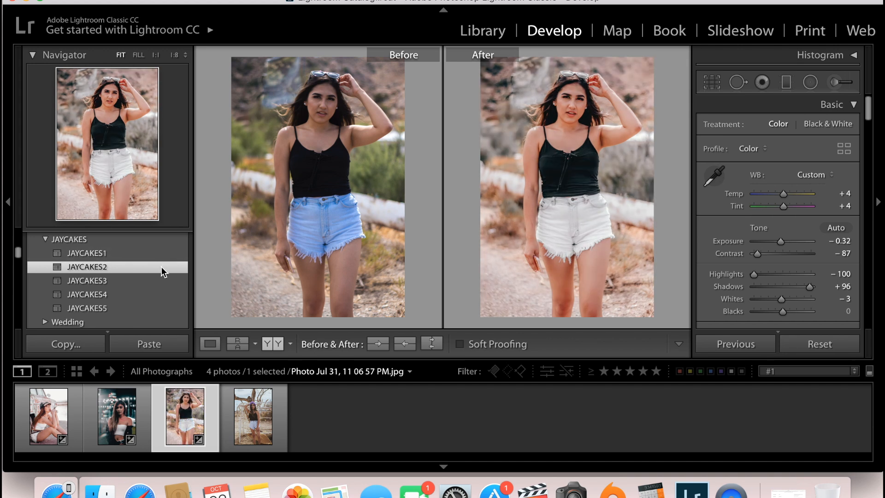
pyautogui.click(161, 280)
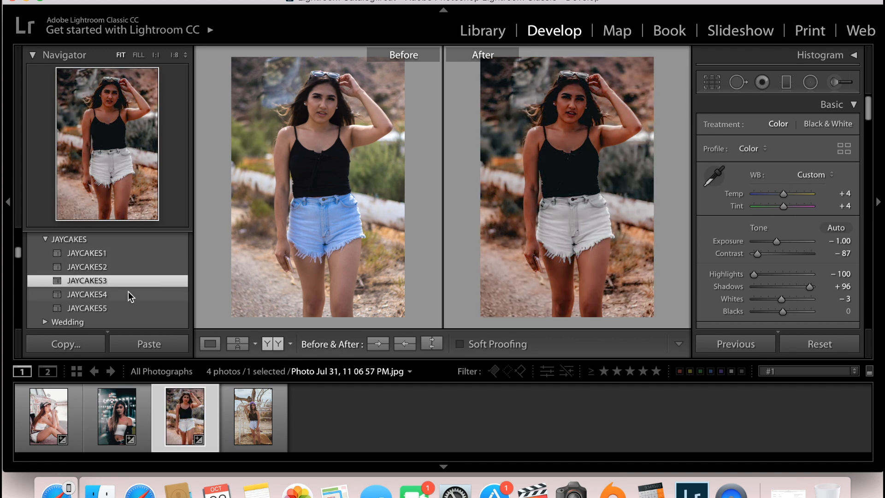
pyautogui.click(130, 295)
pyautogui.click(131, 308)
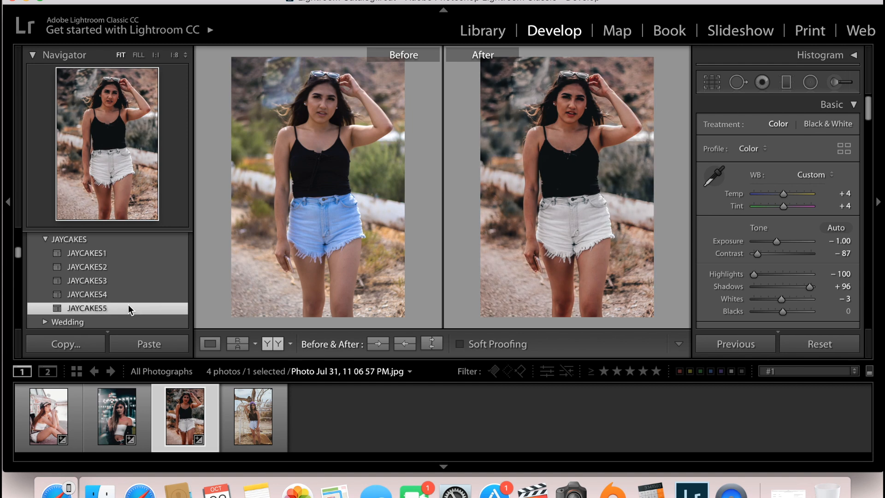
# Step: Try the JAYCAKES1 to JAYCAKES4 presets on the flower crown photo Photo Aug 01, 1 12 33 AM.jpg and finish with JAYCAKES5 applied
pyautogui.click(253, 416)
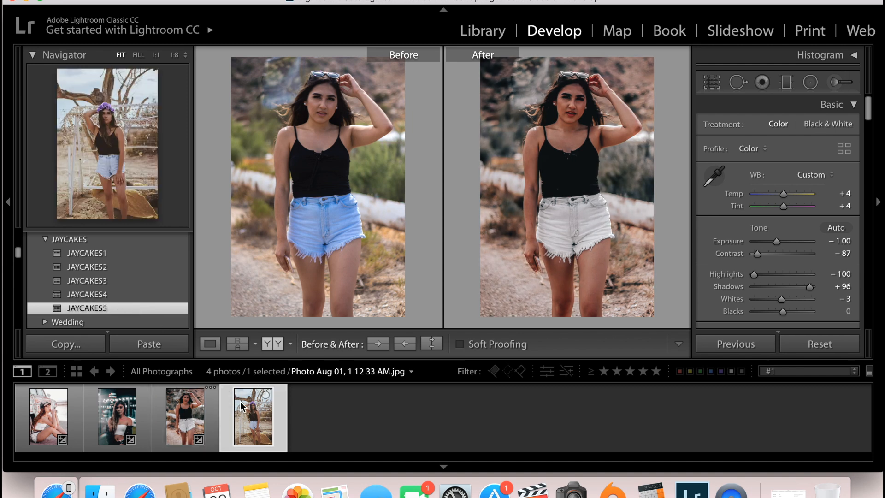
pyautogui.click(145, 254)
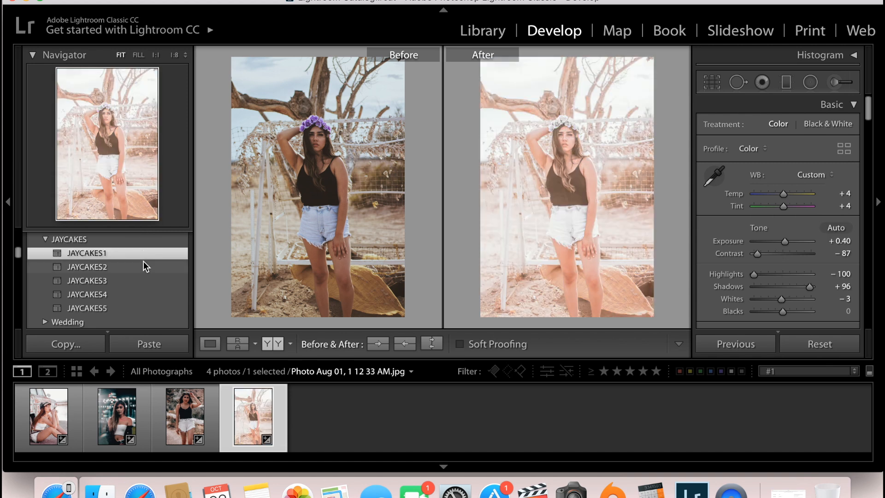
pyautogui.click(146, 267)
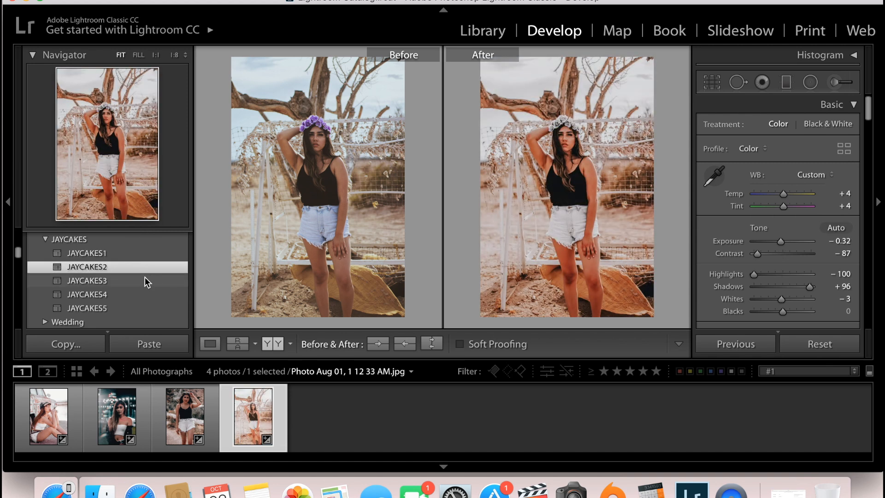
pyautogui.click(144, 280)
pyautogui.click(145, 295)
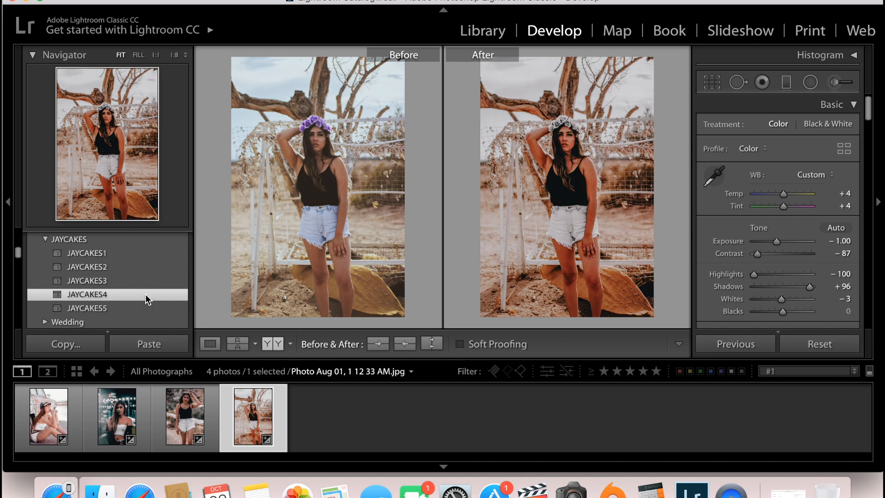
pyautogui.click(146, 309)
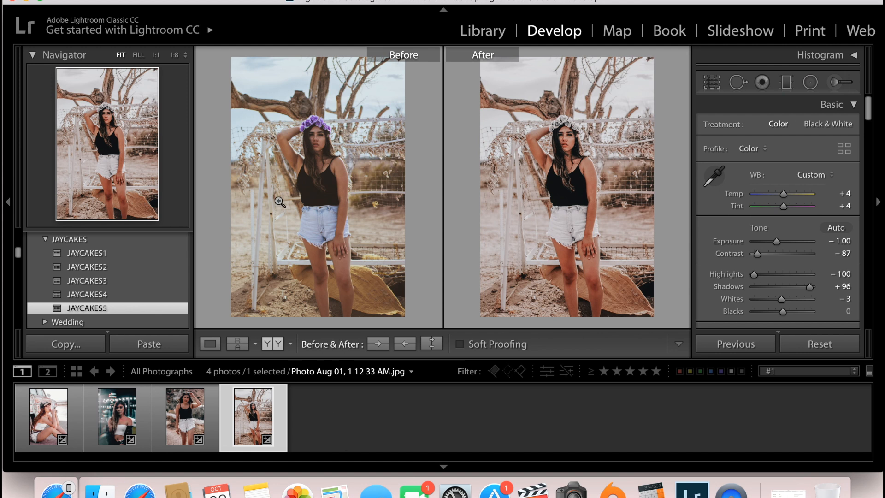
# Step: Bring up the catalog's file commands with the flower crown photo selected
pyautogui.click(106, 1)
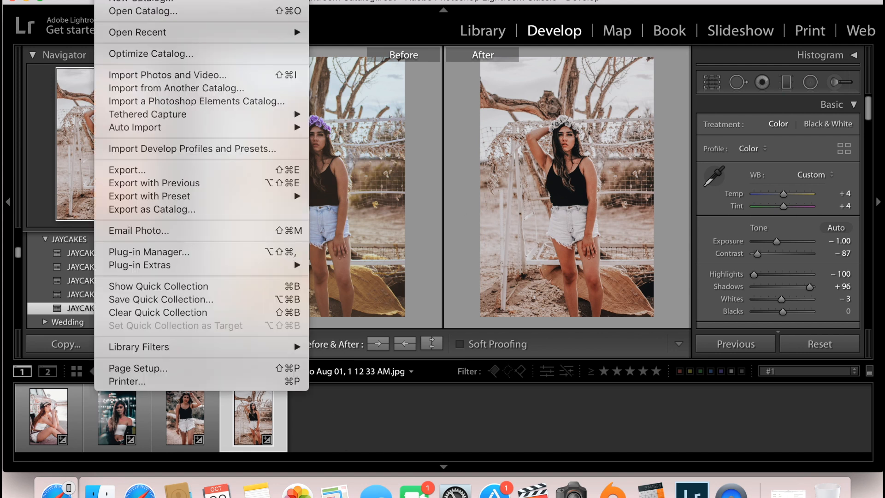